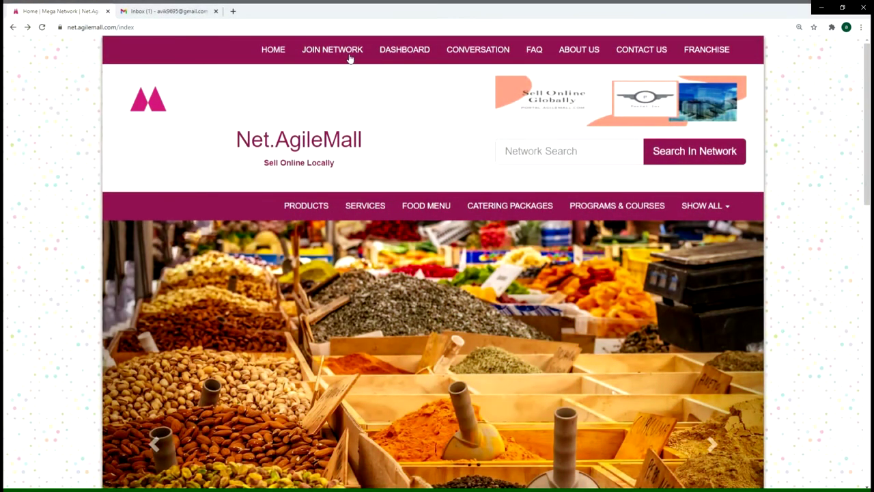
Step: Start a new account from Join Network and enter username supermart01
left_click(347, 53)
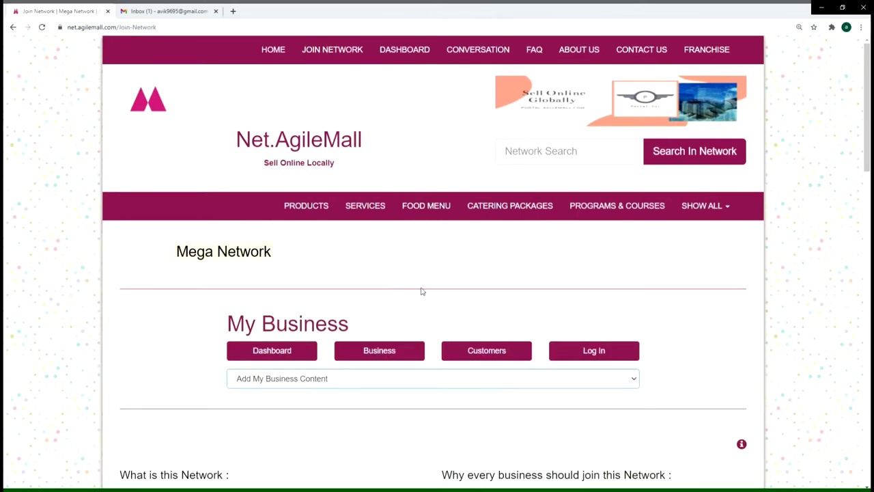
scroll(421, 291, "down", 1)
scroll(454, 289, "down", 3)
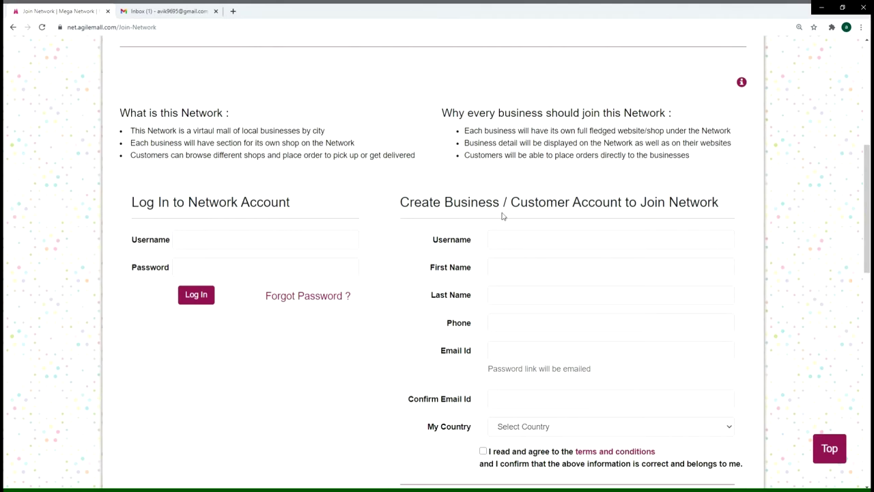
left_click(525, 247)
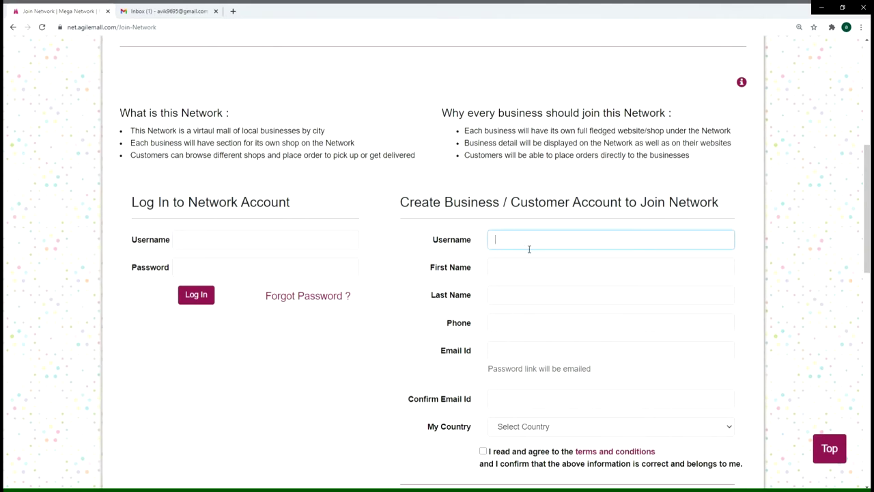
type("s")
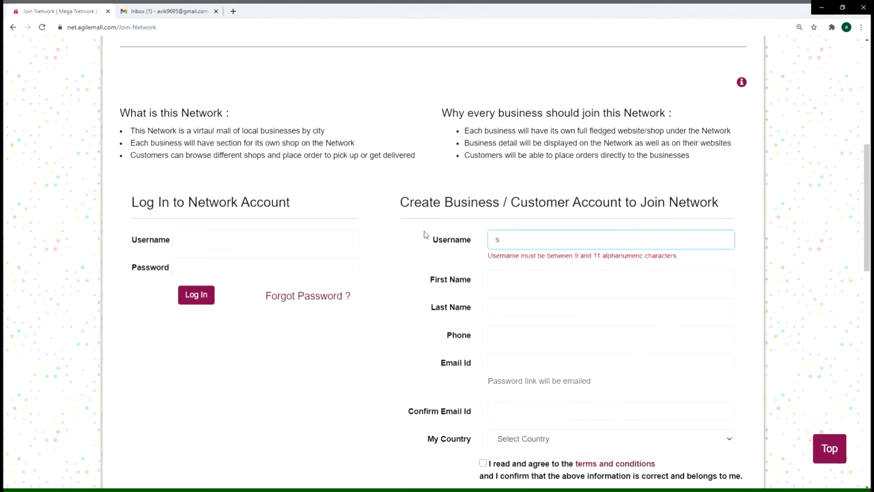
type("upermart01")
Step: Fill in the owner's first and last name, phone number, e-mail and e-mail confirmation
left_click(507, 286)
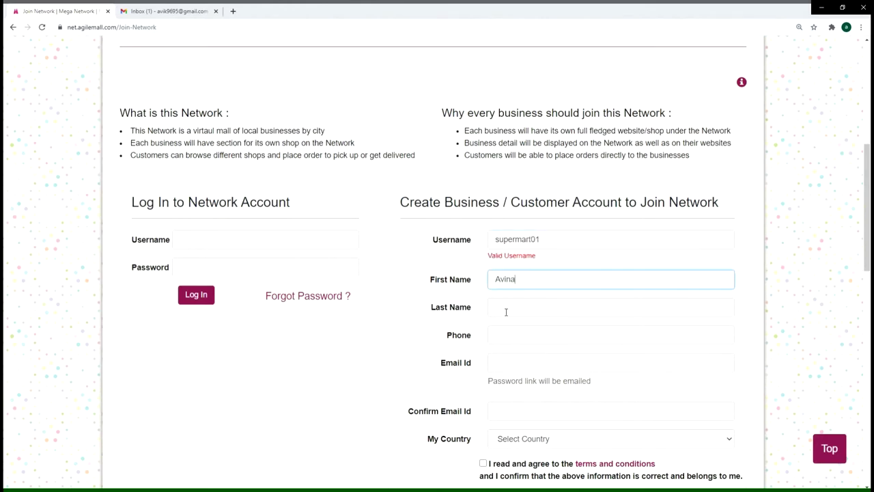
left_click(506, 312)
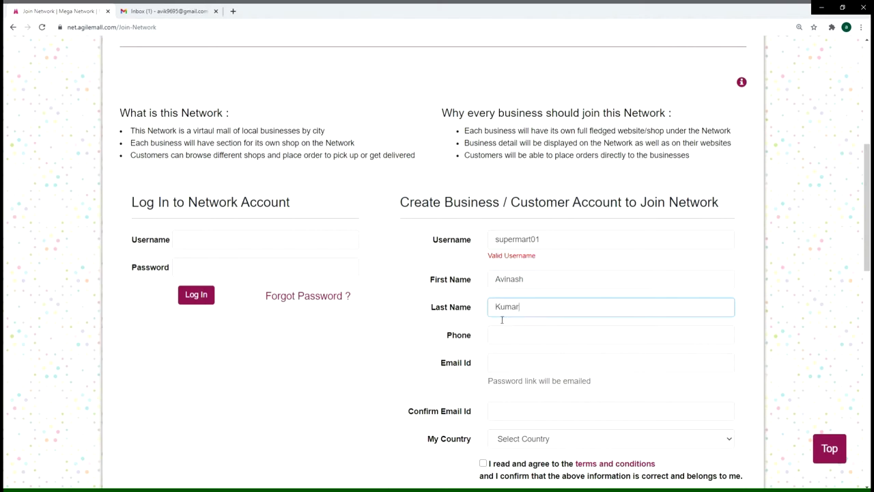
left_click(503, 341)
type("9999999999")
left_click(502, 362)
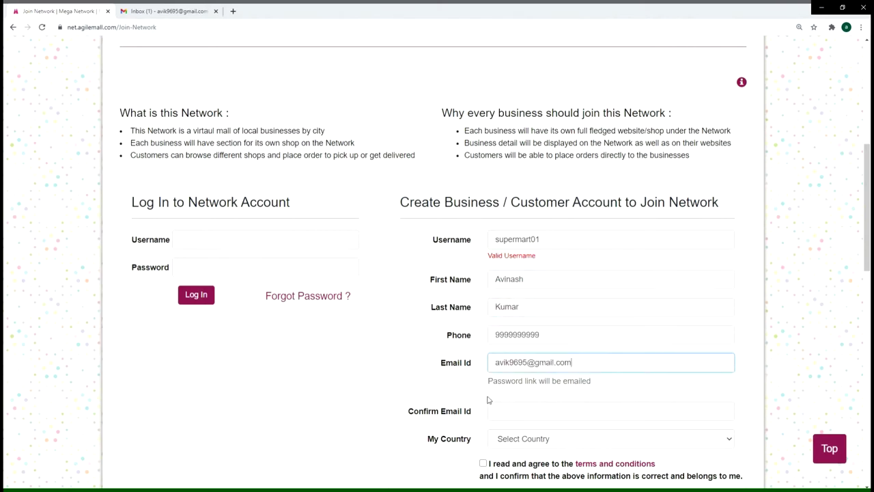
left_click(510, 411)
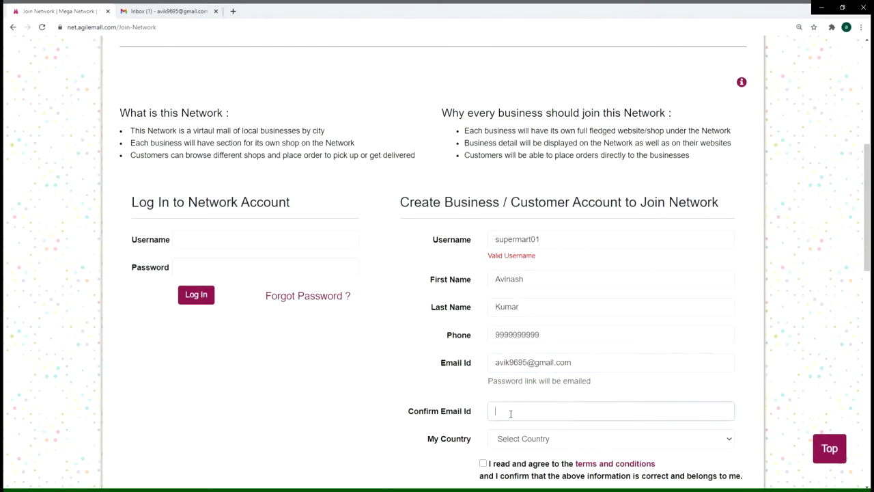
scroll(511, 413, "down", 1)
scroll(522, 369, "down", 1)
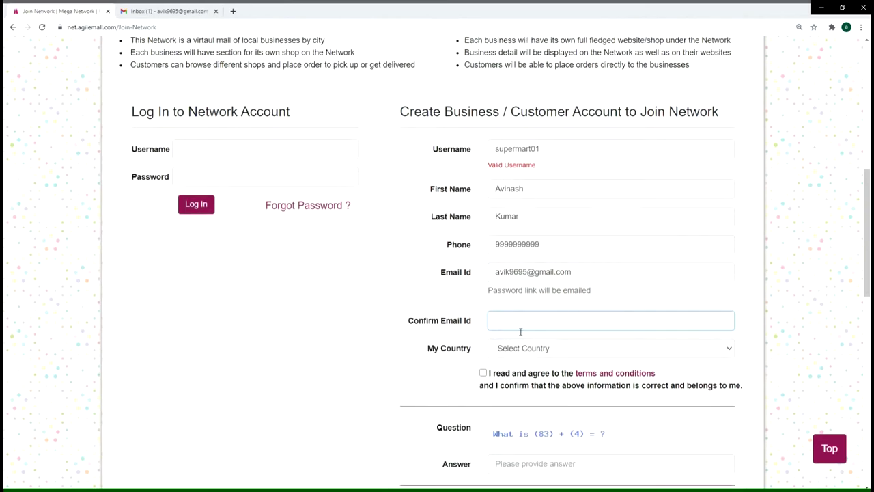
key("ctrl+v")
Step: Choose India as country, accept the terms, answer the check with 87, and submit
key("Tab")
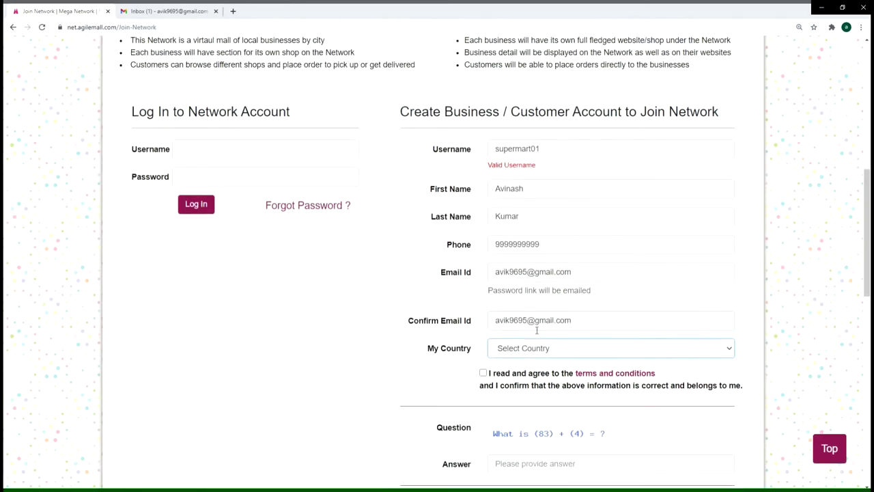
key("i")
scroll(553, 362, "down", 1)
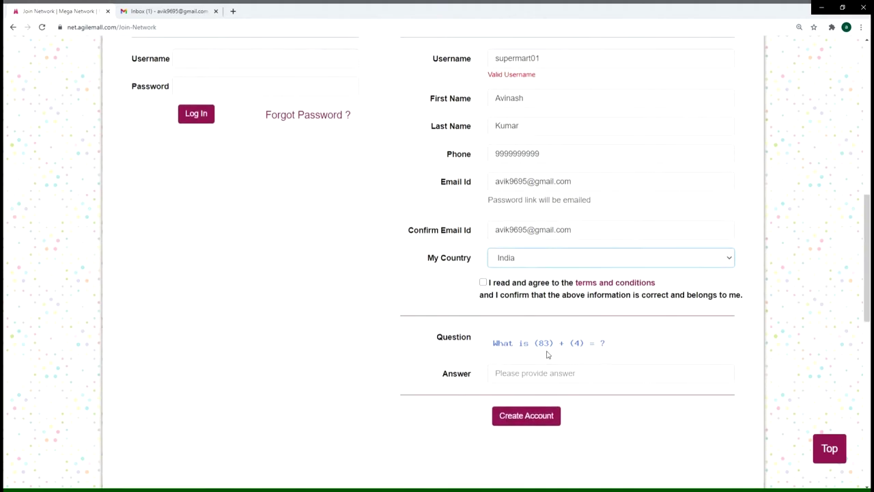
left_click(483, 282)
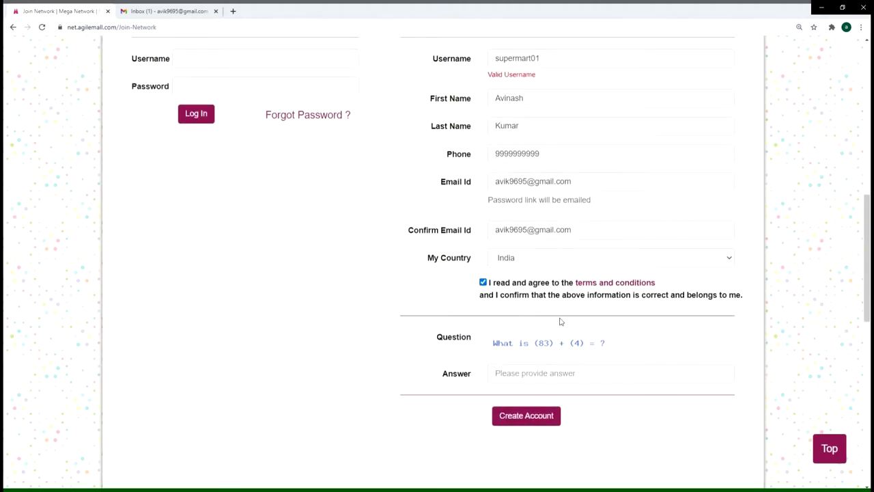
scroll(523, 316, "down", 1)
left_click(549, 287)
type("87")
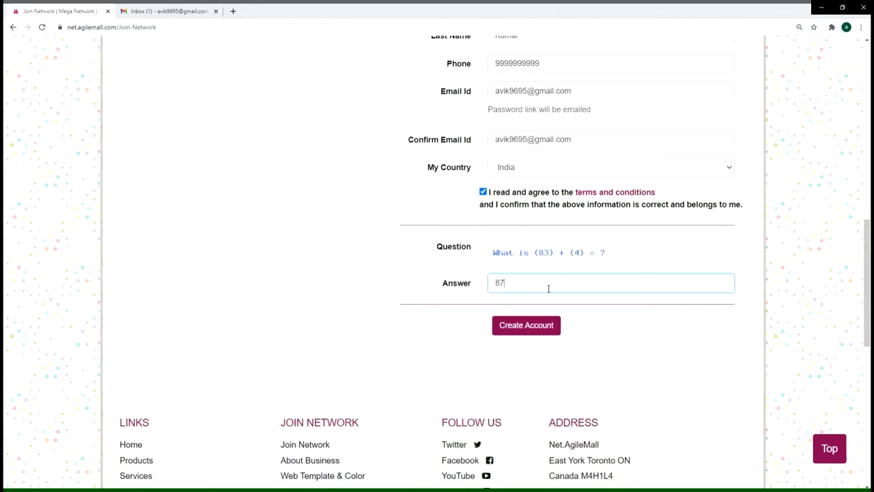
scroll(548, 289, "down", 1)
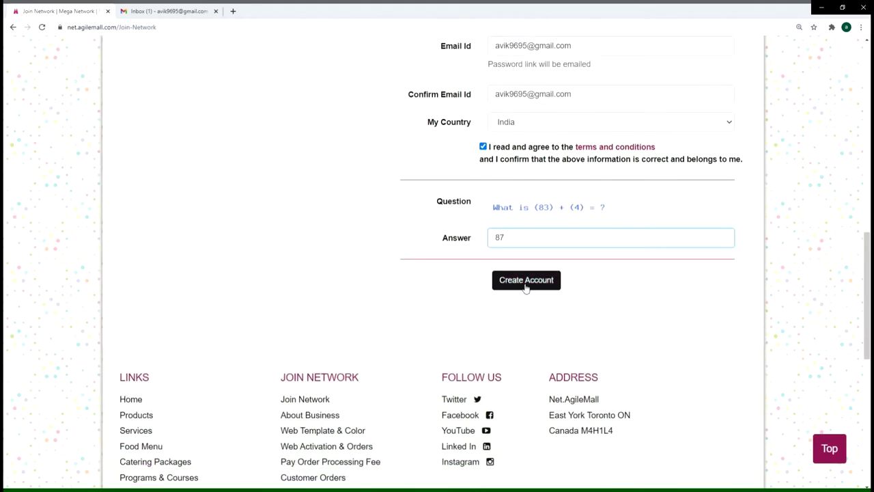
left_click(526, 281)
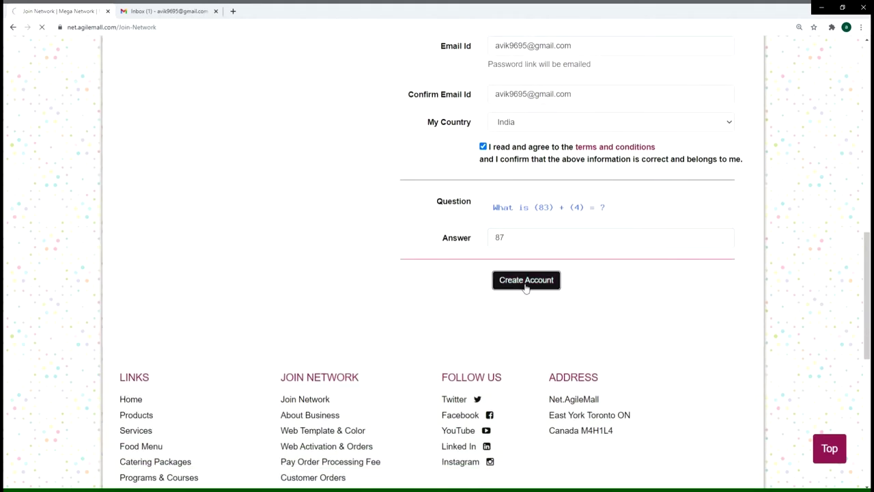
Step: Confirm the account-created message and switch to the Gmail inbox
scroll(711, 281, "down", 3)
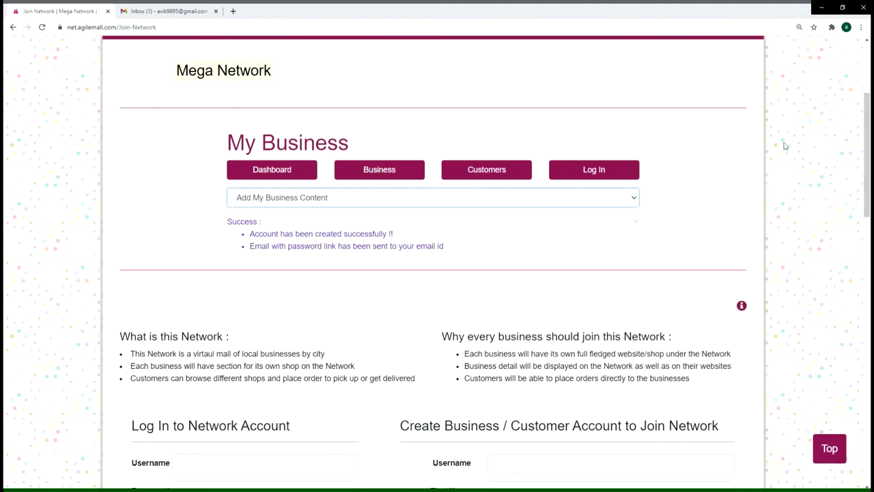
key("ctrl+Tab")
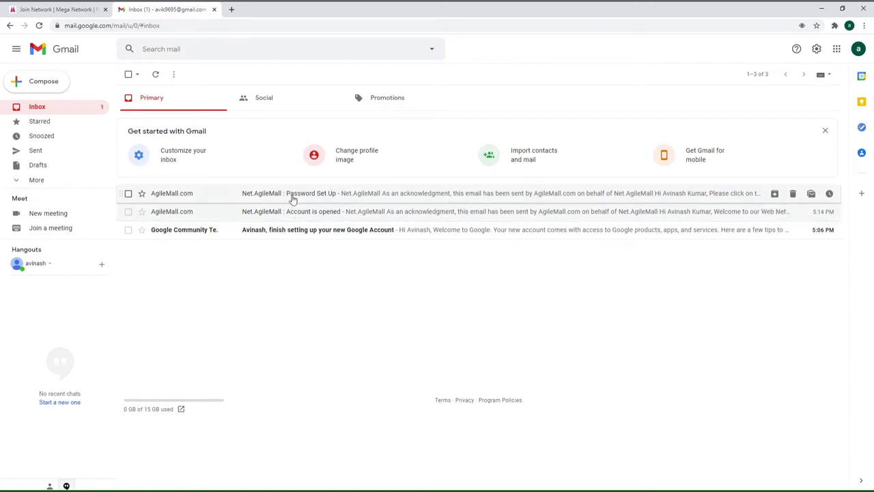
Step: Open the Net.AgileMall Password Set Up email and follow its reset link
left_click(293, 198)
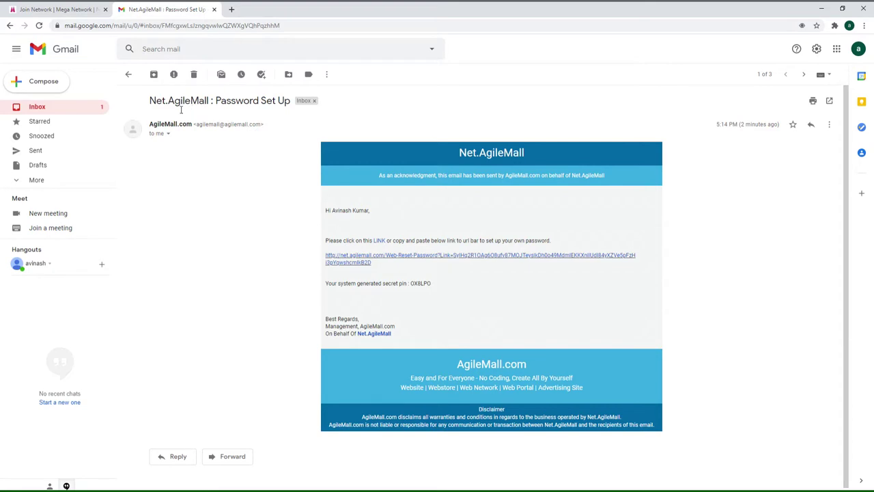
left_click(458, 259)
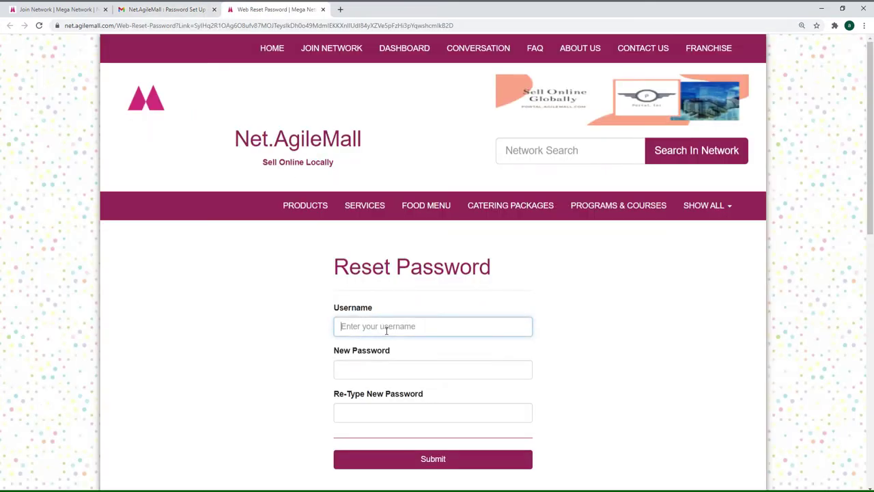
Step: Enter username supermart01, type and retype the new password, and submit it
type("supermart01")
key("Tab")
type("••••••••••")
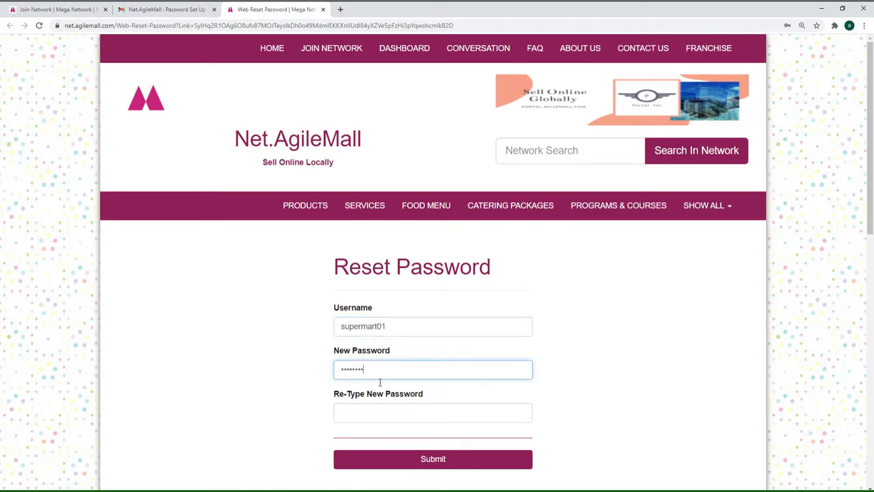
key("Tab")
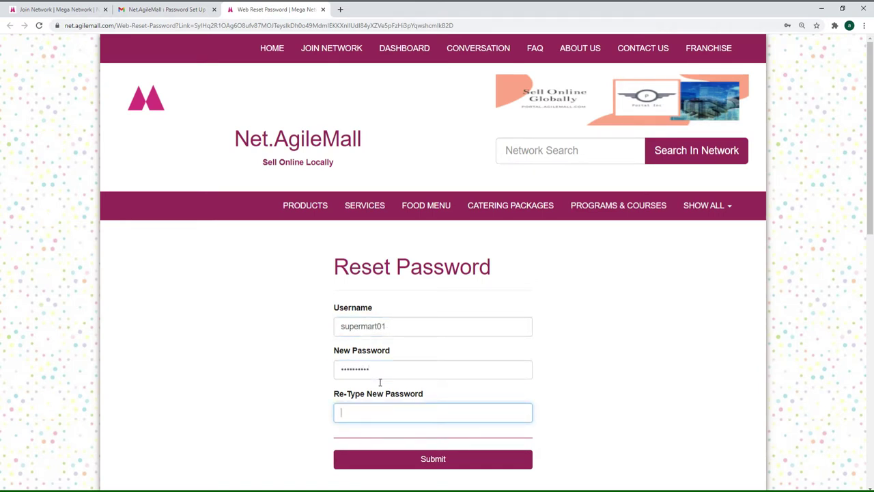
type("••••••••••")
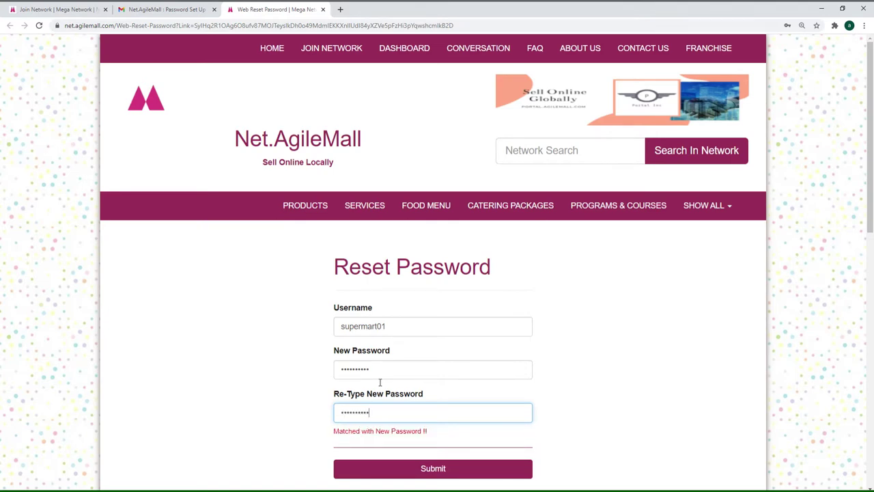
scroll(443, 443, "down", 1)
left_click(431, 383)
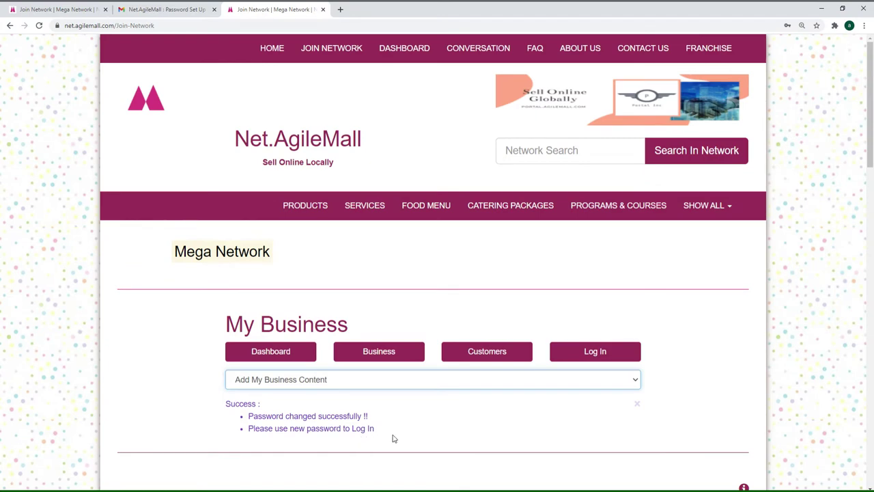
scroll(394, 439, "down", 1)
scroll(394, 439, "down", 4)
Step: Log in to the network account as supermart01 with the account password
left_click(219, 331)
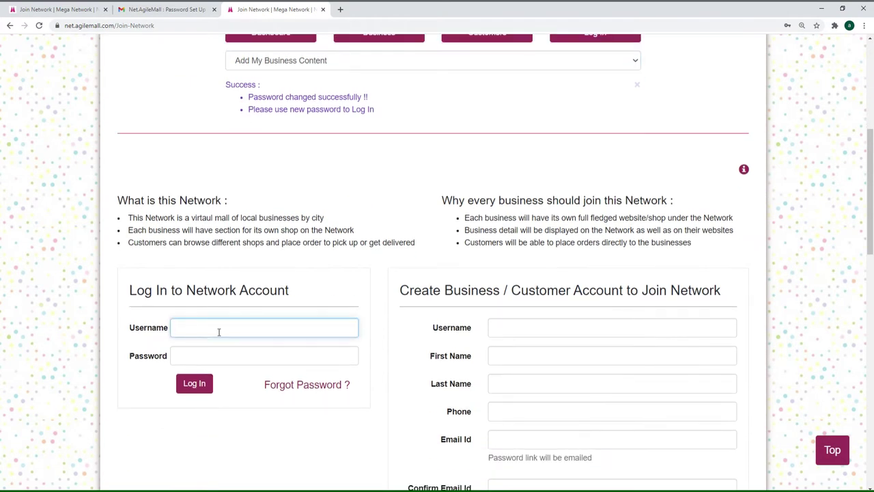
key("ctrl+v")
key("Tab")
key("ctrl+v")
left_click(193, 385)
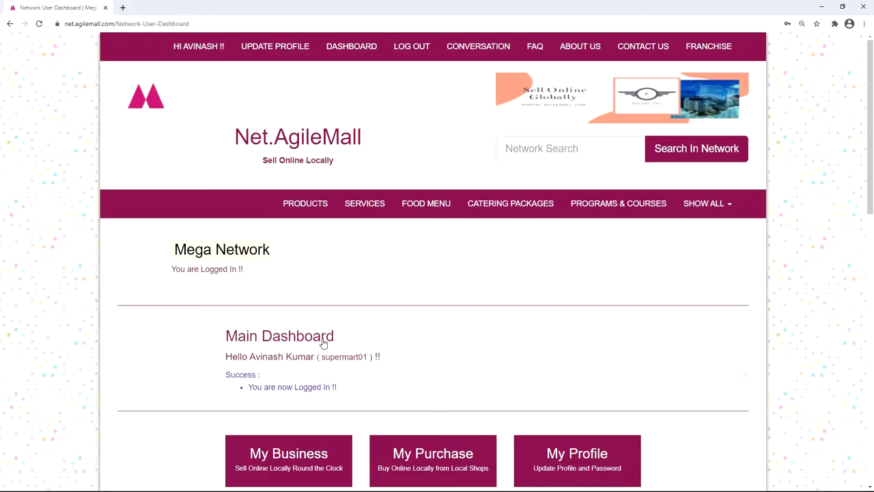
Step: Go to the My Business section of the dashboard
scroll(307, 335, "down", 2)
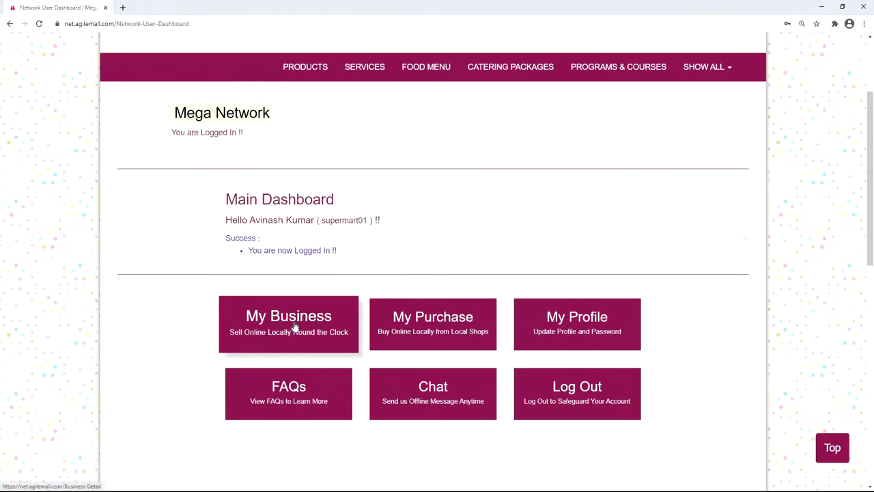
left_click(293, 326)
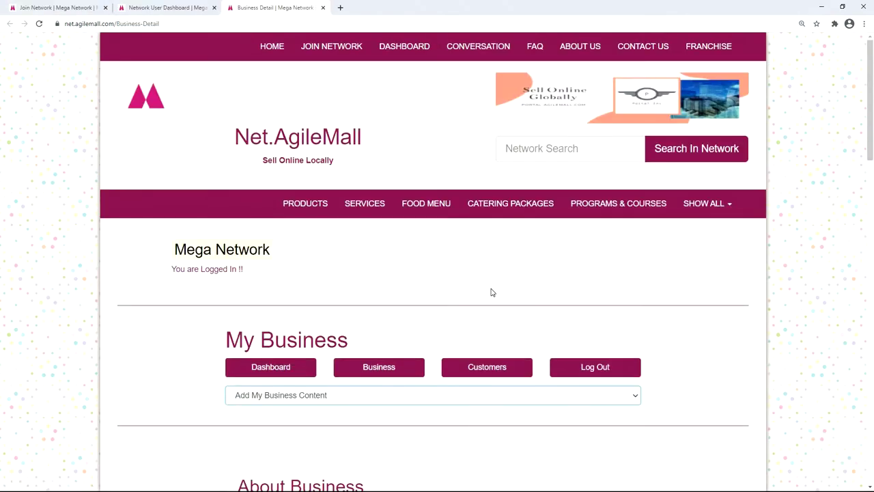
scroll(273, 318, "down", 3)
Step: Set web name supermart01, business name supermart, and INR-Indian rupee as price currency
scroll(403, 308, "down", 3)
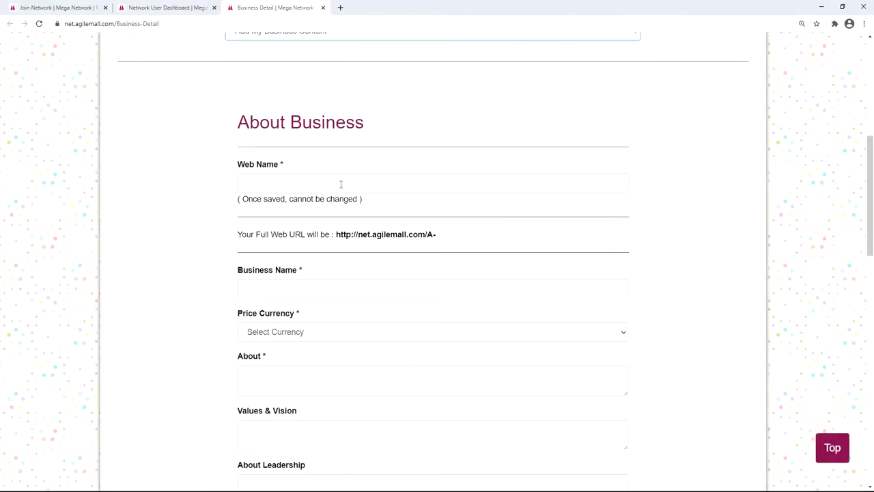
left_click(341, 184)
key("ctrl+v")
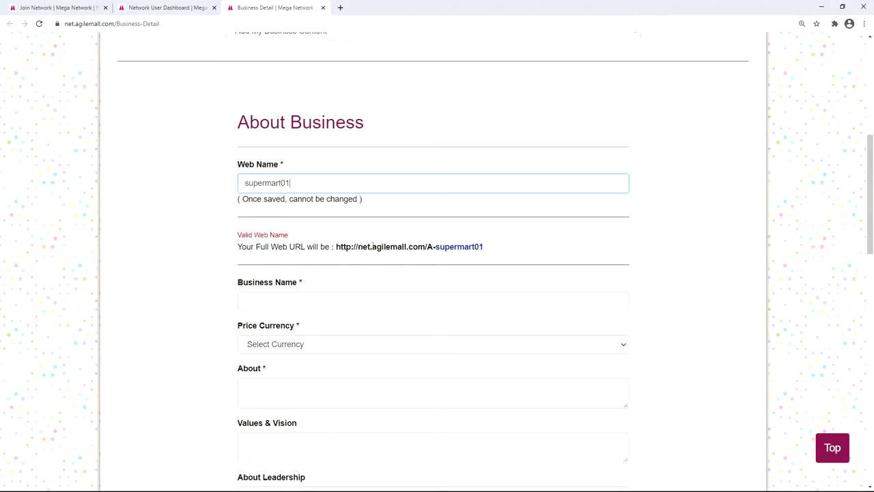
left_click(357, 295)
type("supermart")
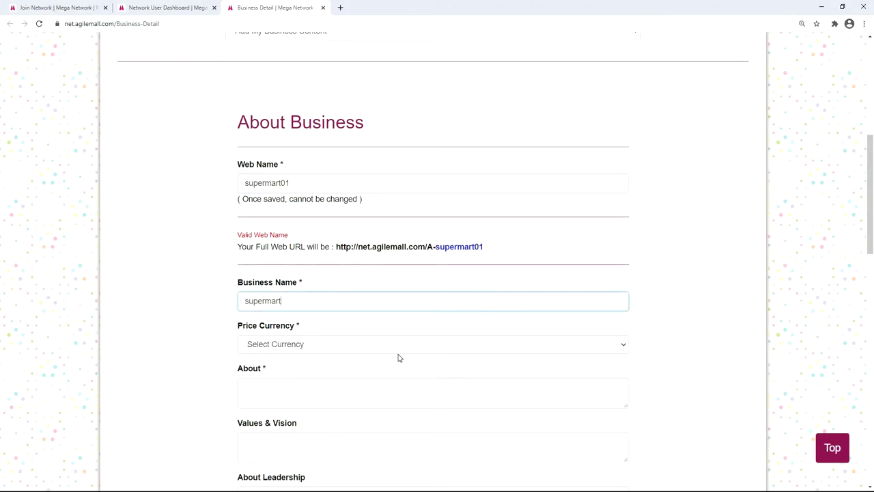
scroll(402, 357, "down", 1)
left_click(392, 254)
type("inr")
key("Return")
Step: Paste the household-needs About description and move past Values & Vision and About Leadership
left_click(289, 287)
type("One stop solution for all your household needs.")
key("Tab")
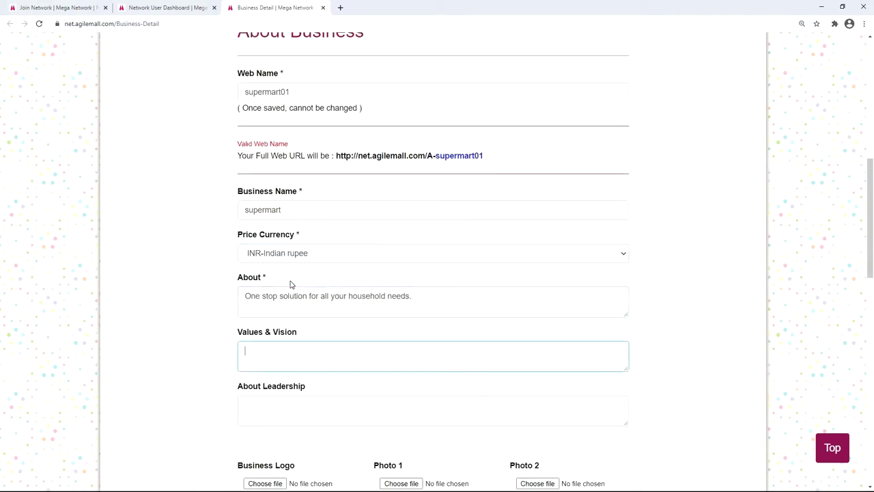
scroll(289, 287, "down", 1)
left_click(291, 360)
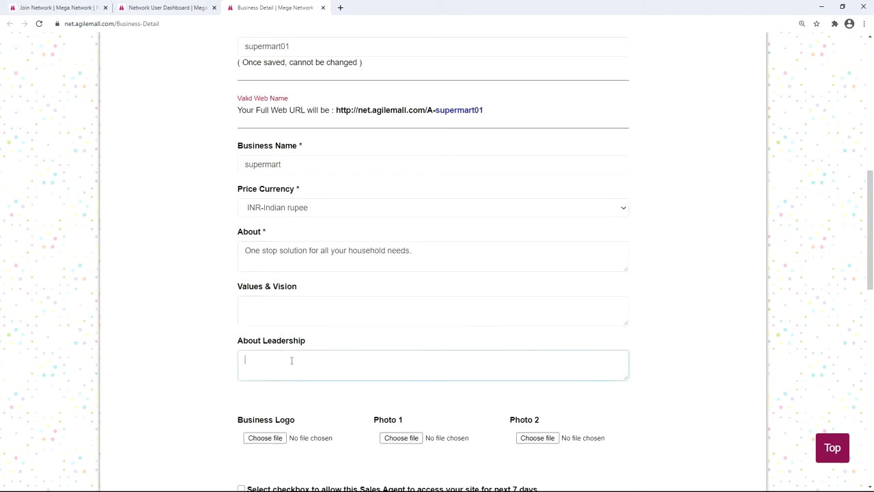
scroll(310, 257, "down", 3)
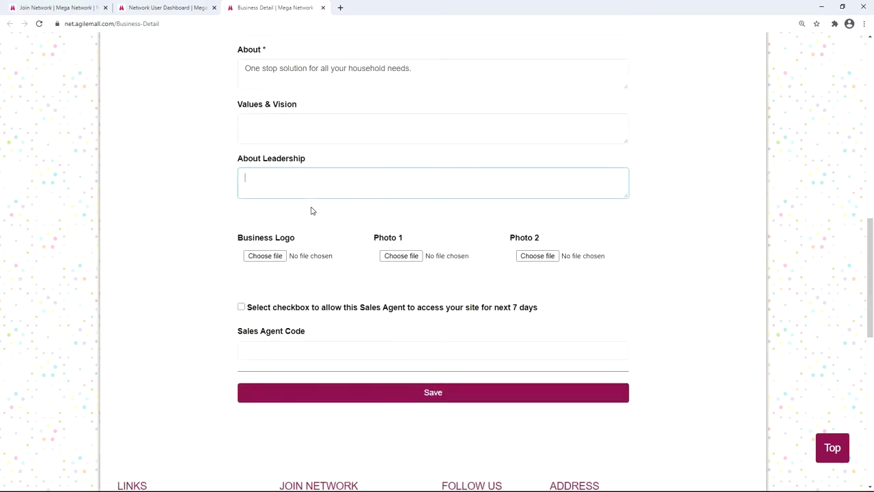
left_click(266, 256)
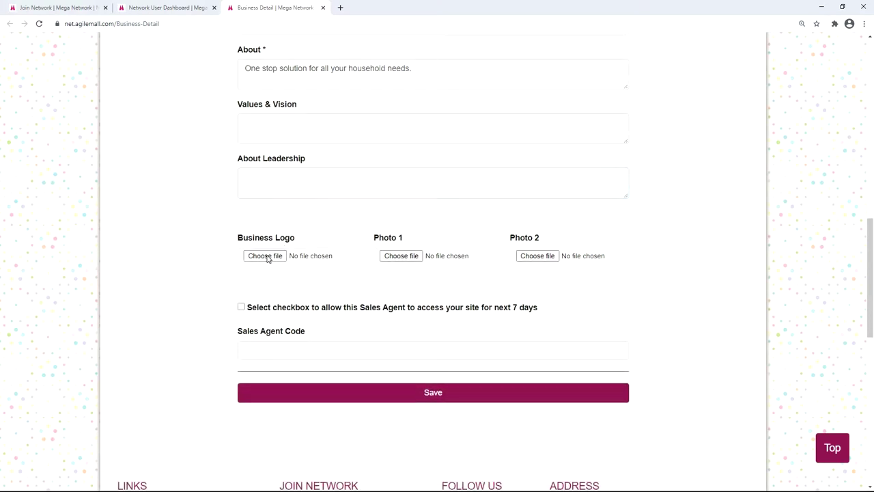
Step: Attach Super Mart LOGO.jpg, hope page image.jpg and IMAGE 02.jpg, and tick 7-day Sales Agent access
double_click(496, 294)
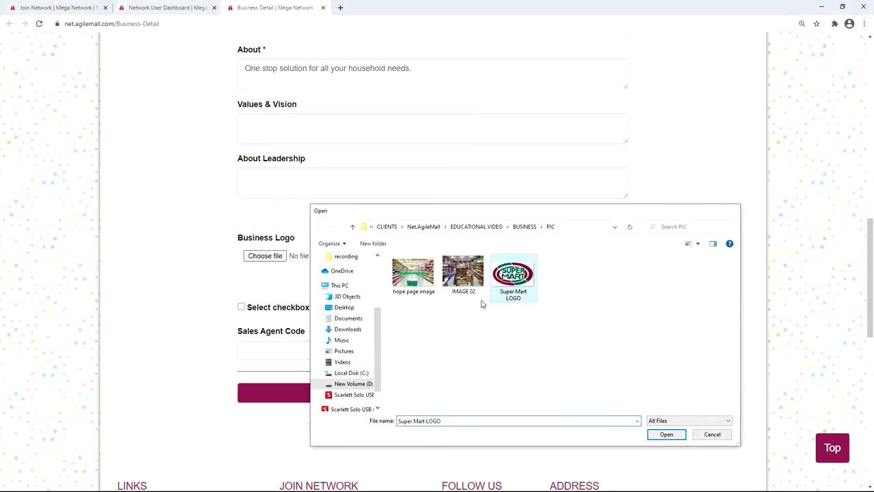
left_click(403, 256)
double_click(414, 273)
left_click(537, 256)
double_click(467, 279)
left_click(241, 307)
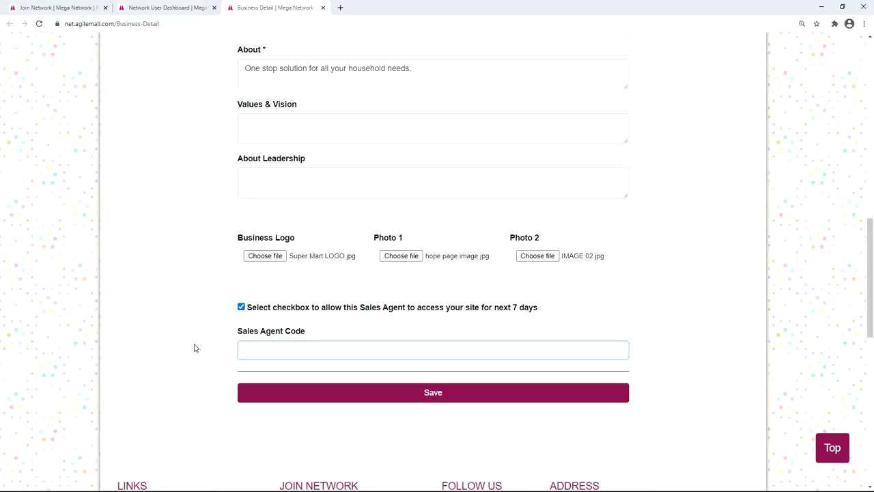
Step: Enter the sales agent code and save the business details
type("SA1234567890")
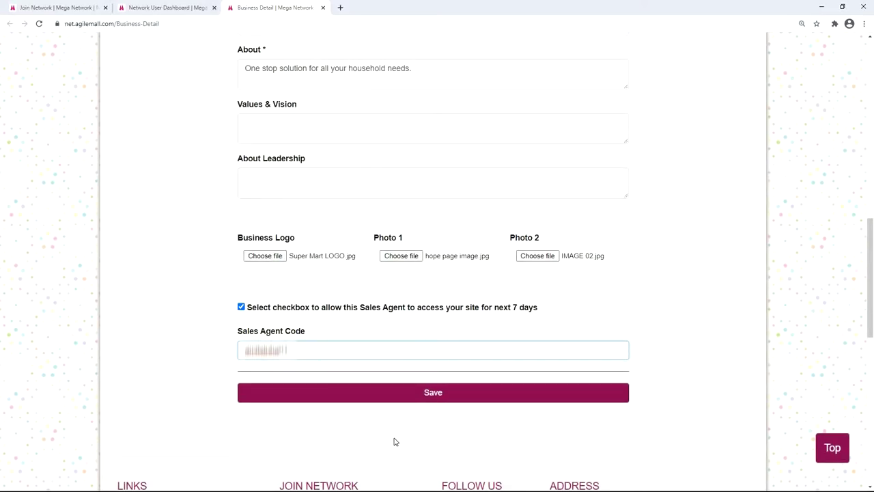
left_click(431, 397)
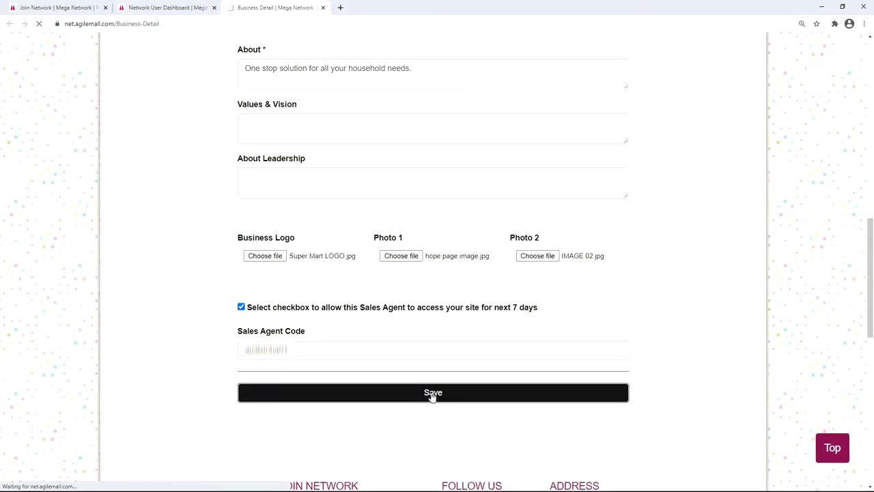
Step: Check the store's new Web URL and open the Add My Business Content list
scroll(497, 357, "down", 4)
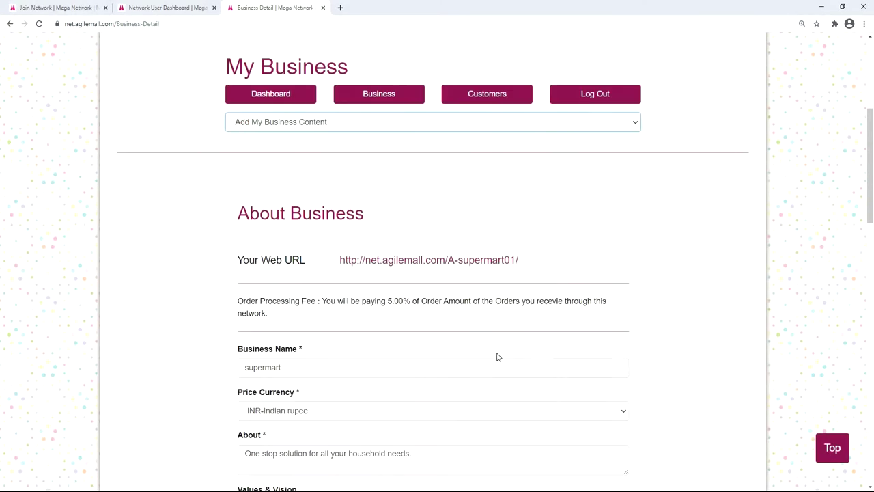
scroll(498, 356, "down", 1)
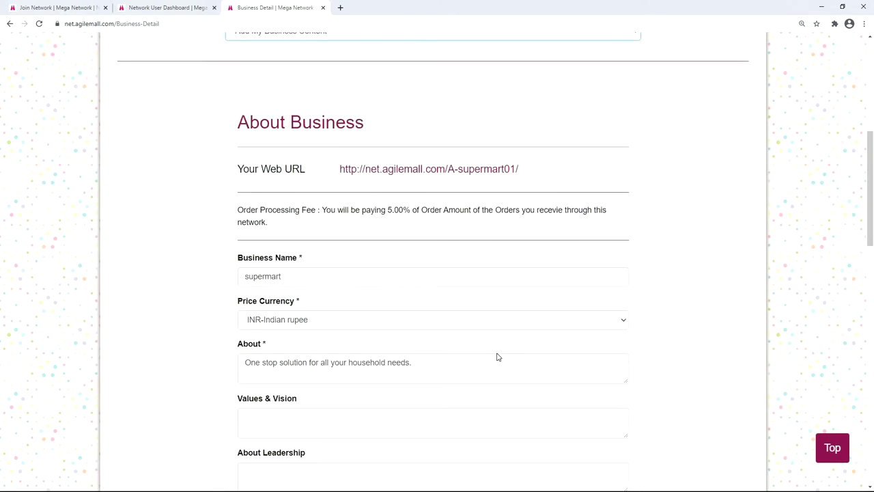
scroll(497, 357, "down", 6)
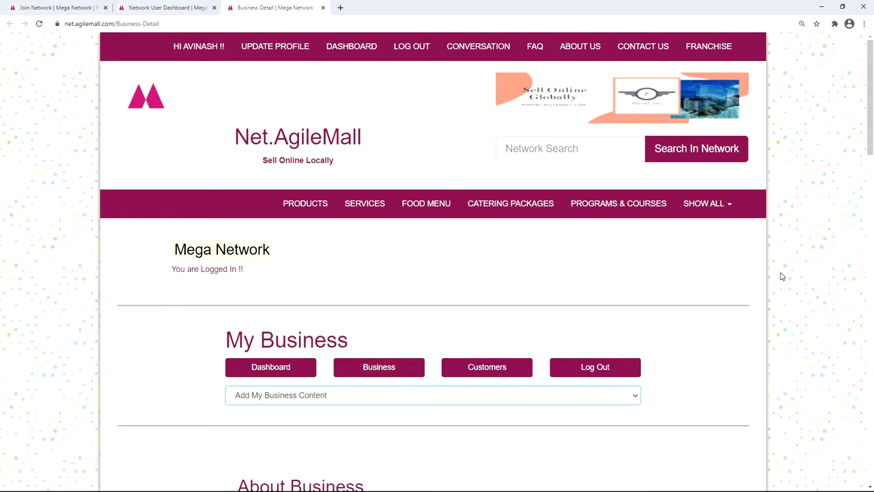
left_click(636, 397)
scroll(620, 369, "down", 1)
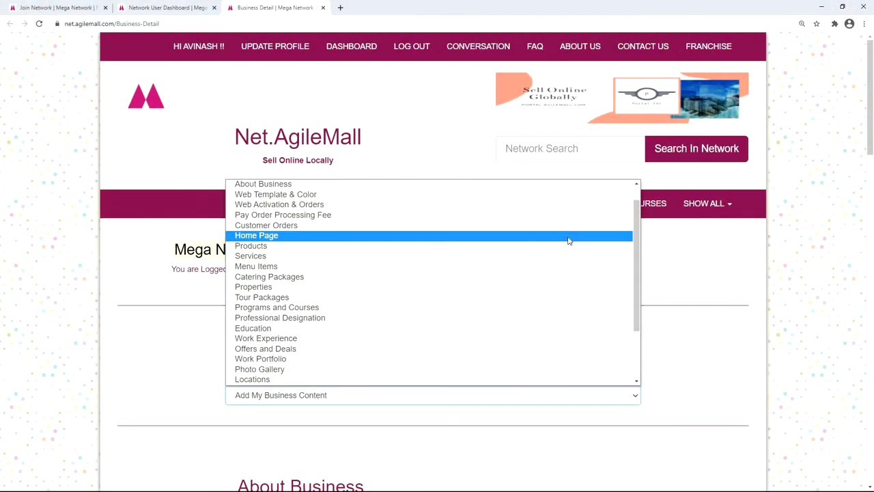
Step: In Home Page settings, add slider images 1–2 with phrases 'GO organic' and 'One stop solution for all your needs.'
left_click(568, 237)
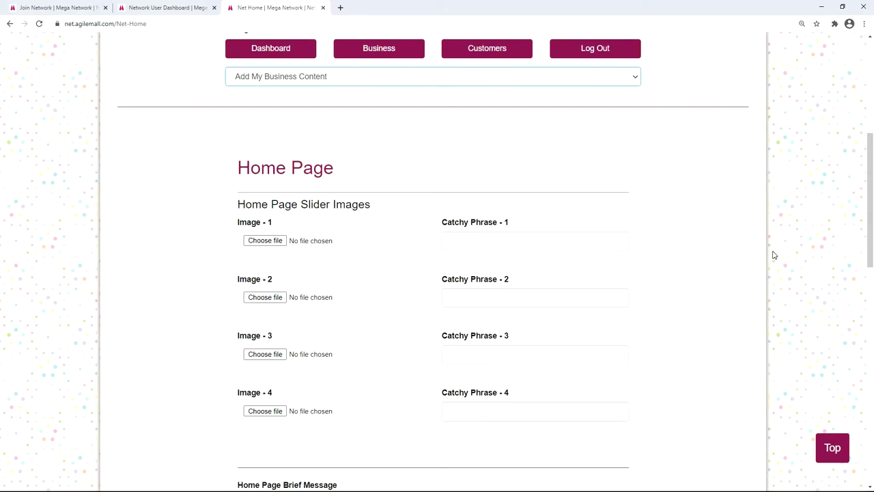
left_click(265, 241)
double_click(371, 200)
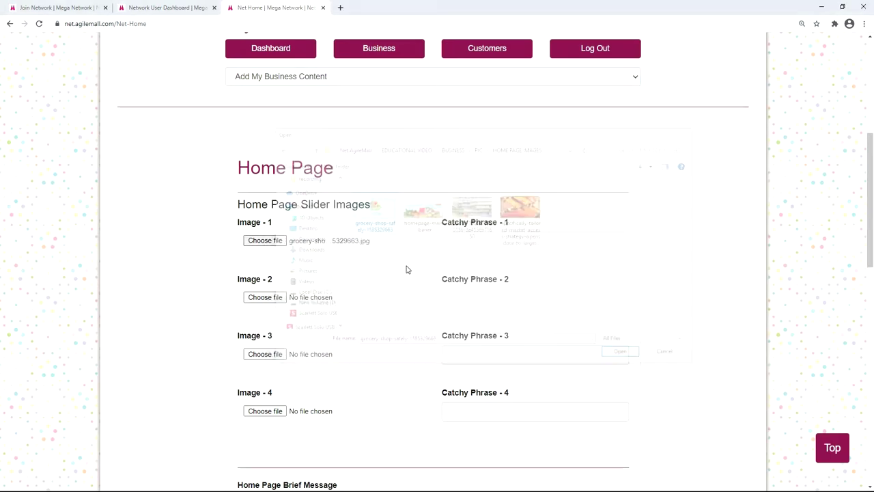
left_click(471, 241)
type("GO organic")
left_click(265, 297)
double_click(422, 193)
left_click(472, 297)
type("One stop solution for all your needs.")
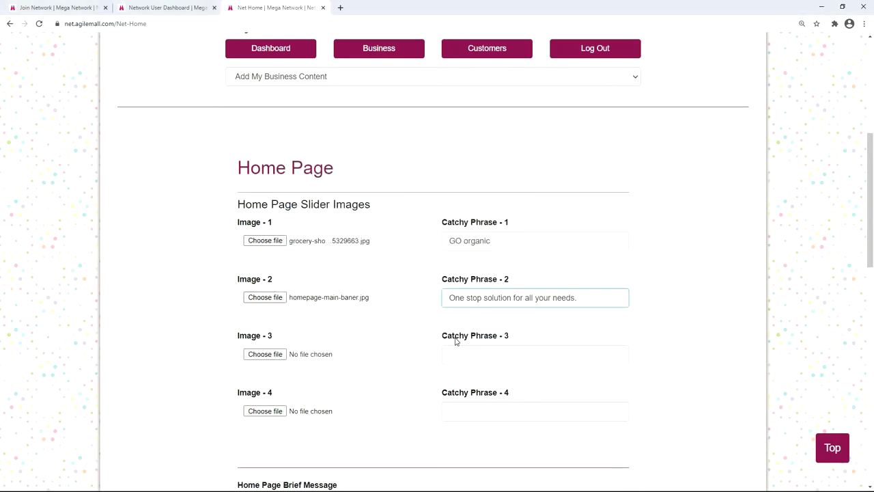
Step: Add slider images 3 and 4, giving image 4 the phrase 'keep it spicy'
left_click(265, 353)
double_click(471, 193)
left_click(265, 411)
double_click(522, 199)
left_click(472, 411)
type("keep it spicy")
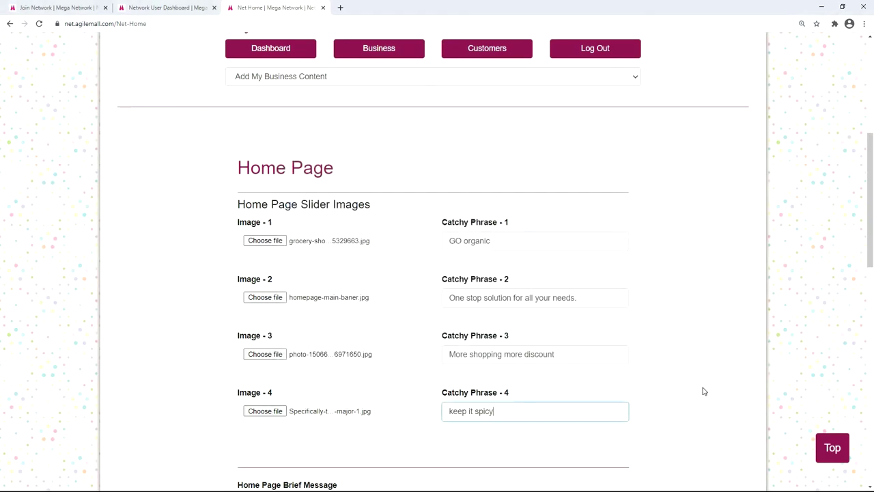
Step: Enter the brief message 'Everything you need is just a click away' and save the home page
scroll(704, 391, "down", 3)
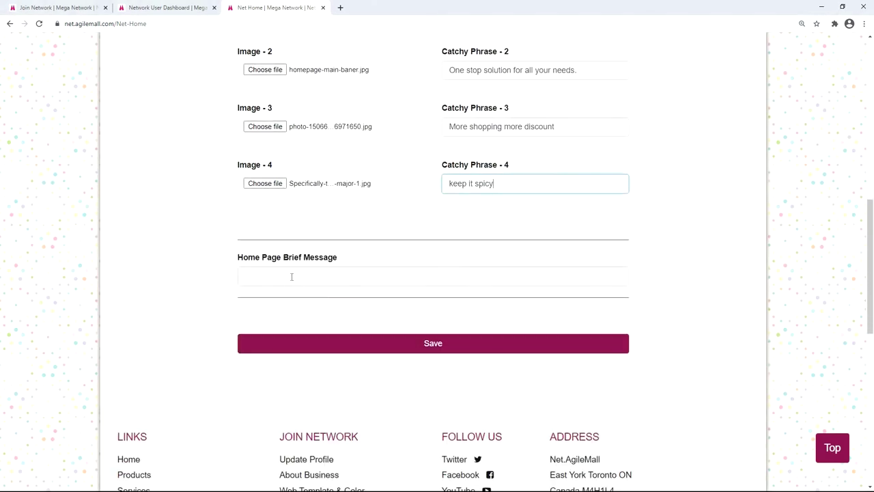
left_click(291, 276)
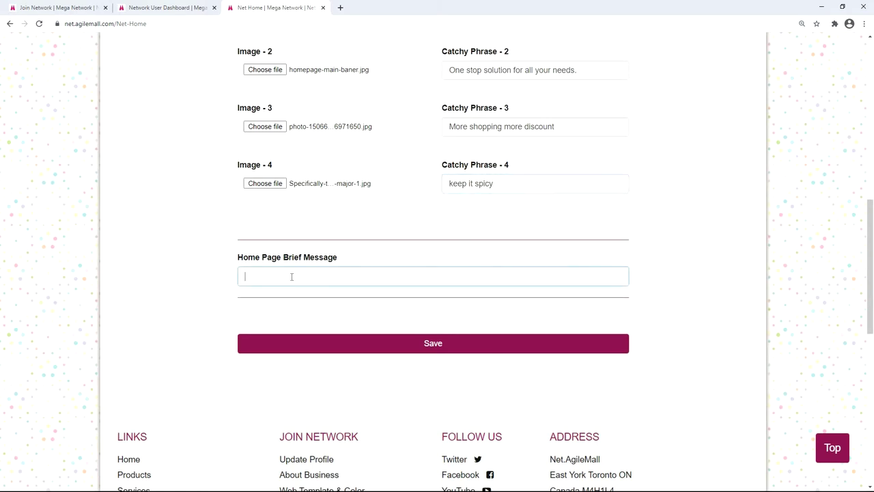
type("Everything you need is just a click away")
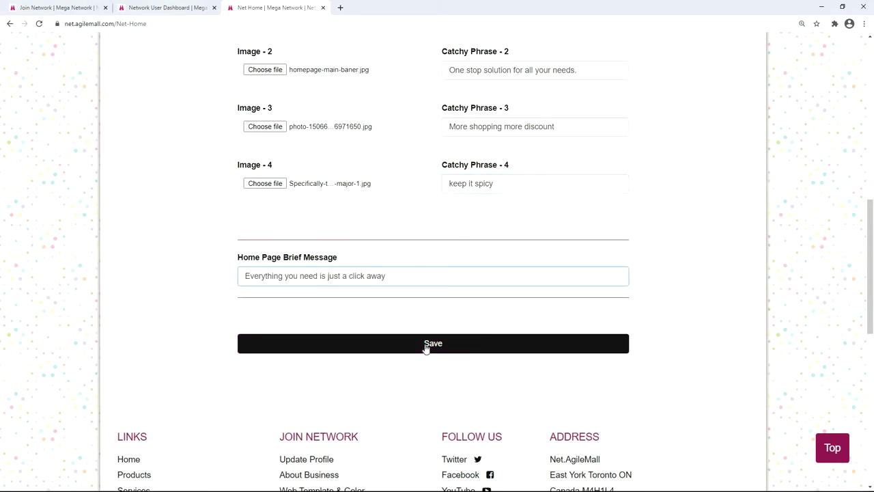
left_click(426, 344)
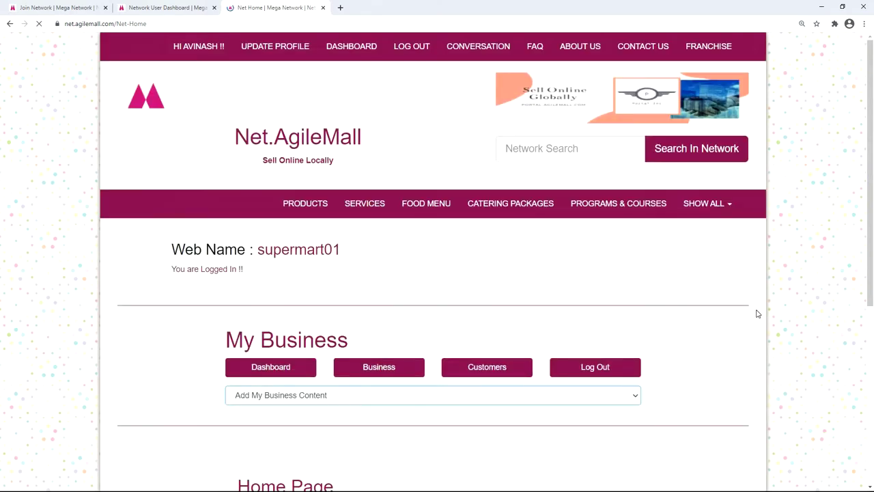
Step: Open the live supermart01 storefront, review its logo and welcome message, then close it
left_click(294, 253)
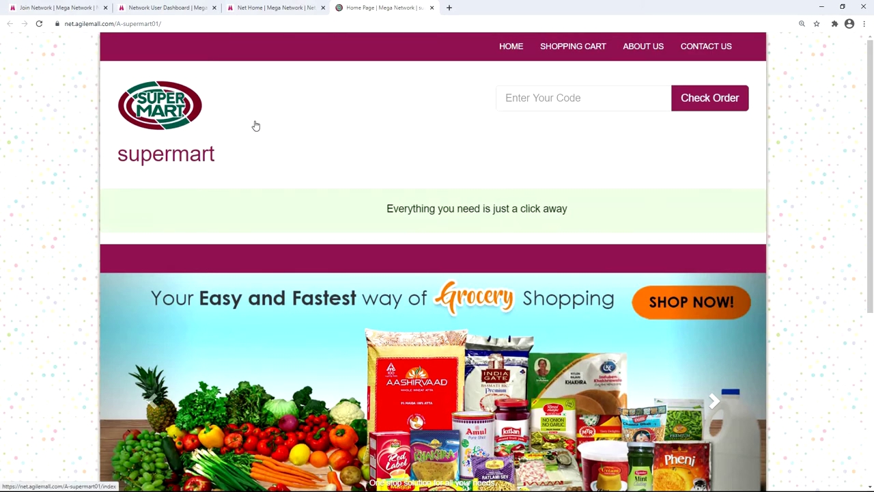
key("ctrl+w")
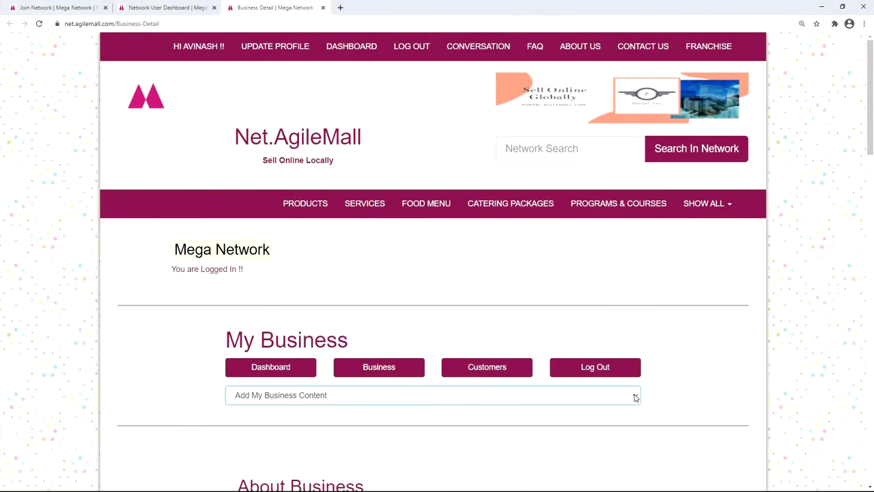
Step: Enable the include Products page option for supermart01 and save the selection
left_click(635, 397)
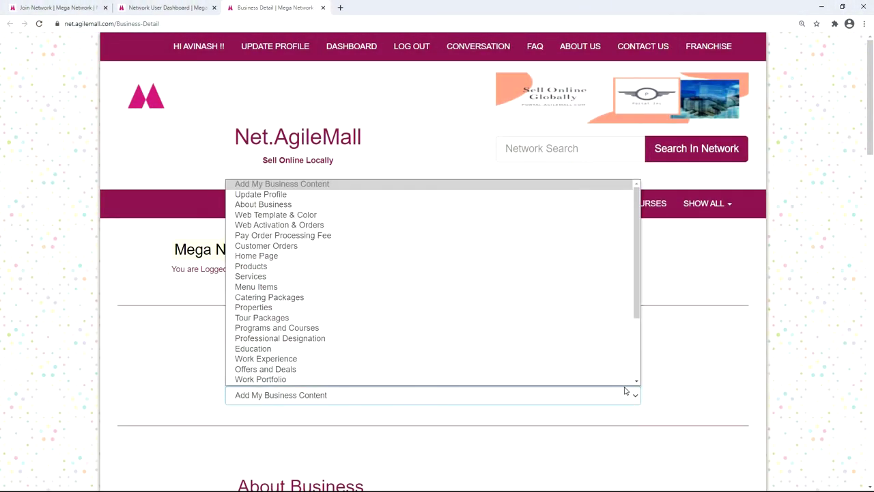
scroll(613, 349, "down", 1)
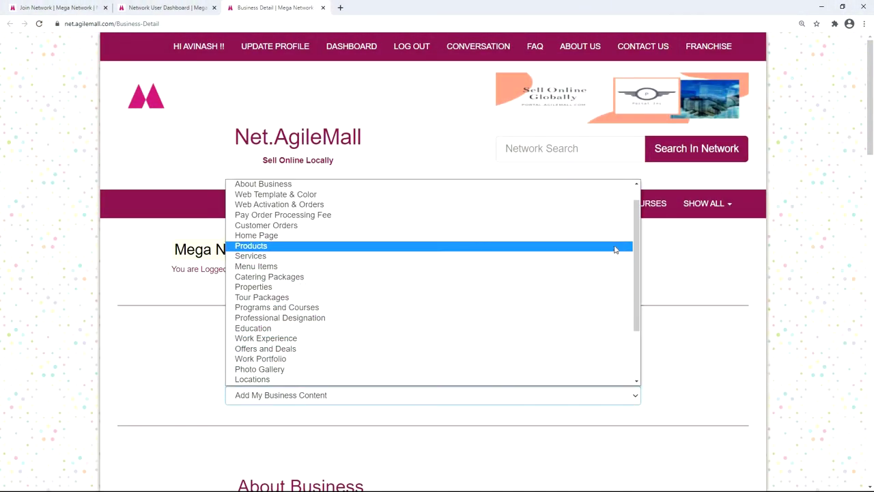
left_click(614, 249)
scroll(658, 303, "down", 5)
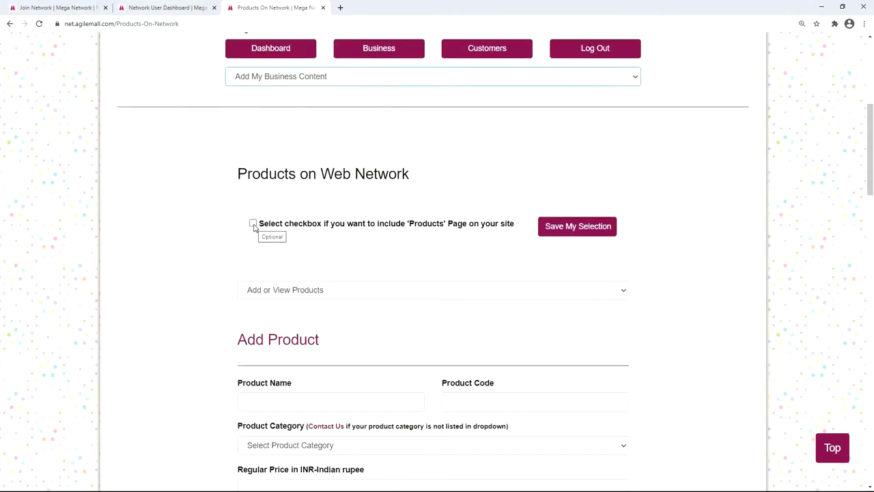
left_click(254, 224)
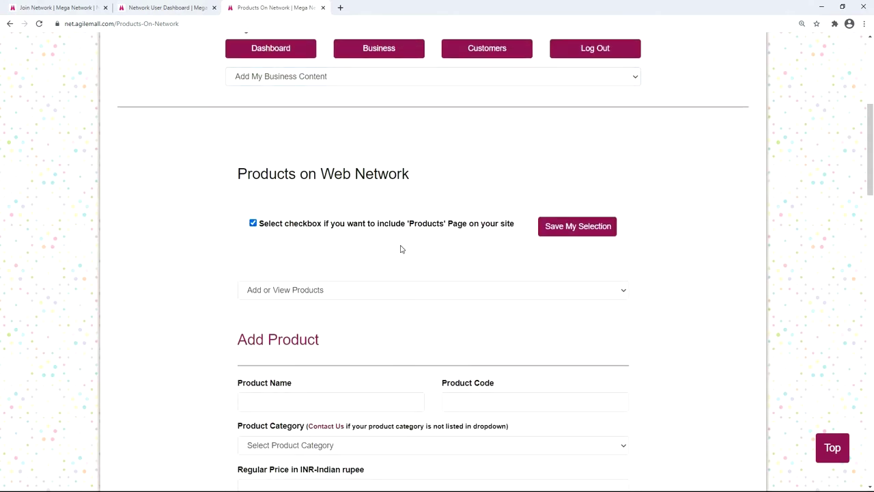
left_click(574, 231)
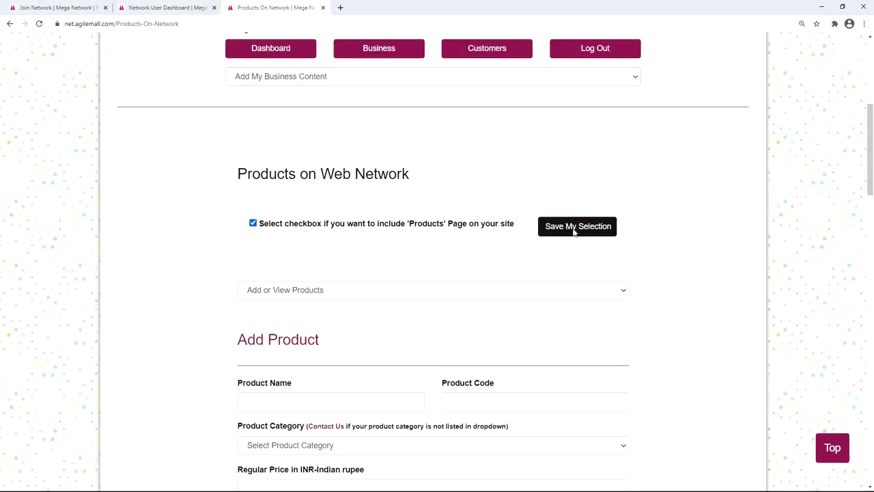
Step: Choose Add Product from the Add or View Products dropdown
scroll(679, 277, "down", 3)
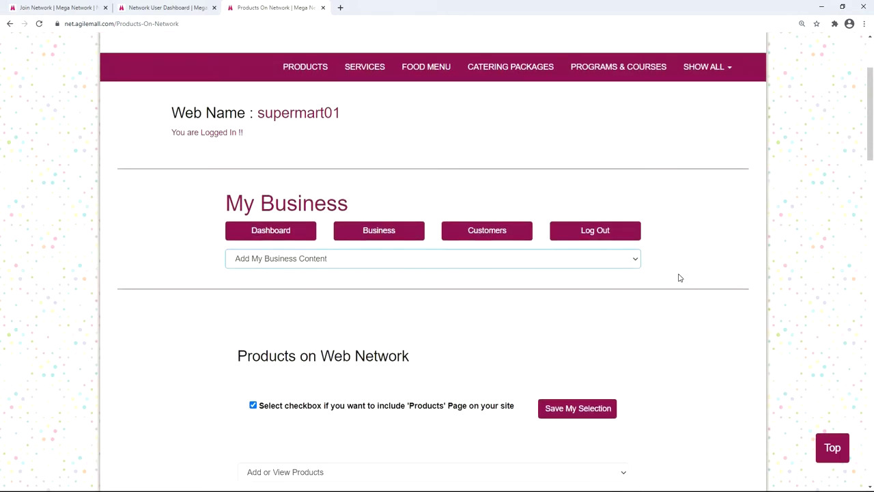
scroll(679, 277, "down", 1)
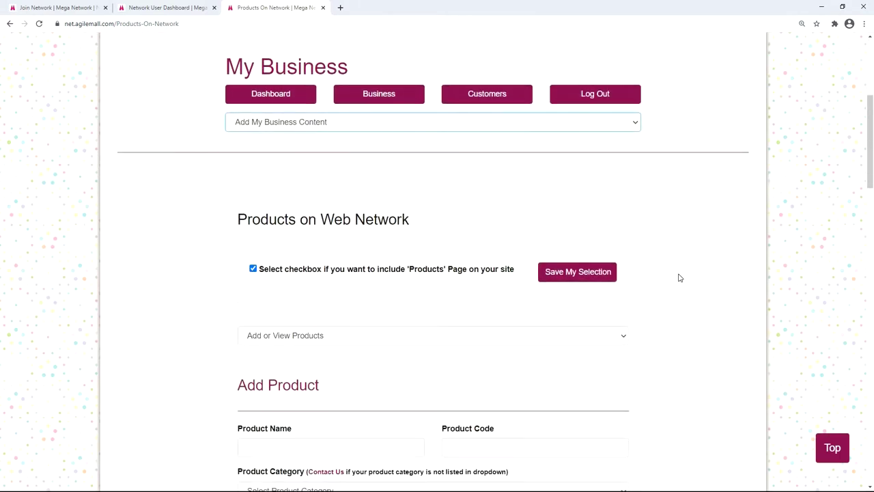
left_click(601, 335)
left_click(573, 361)
scroll(679, 275, "down", 5)
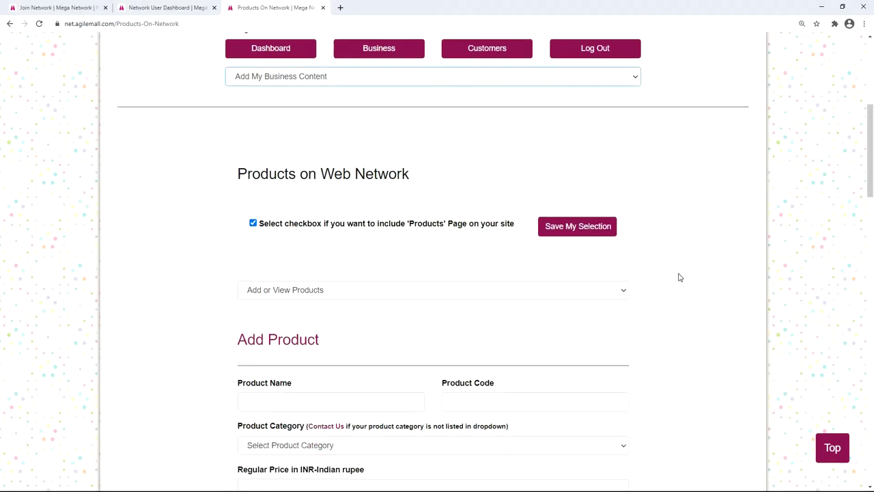
Step: Enter product name Apple, code 001, and category Grocery Items - Fruits
left_click(308, 216)
type("Apple")
left_click(475, 226)
type("001")
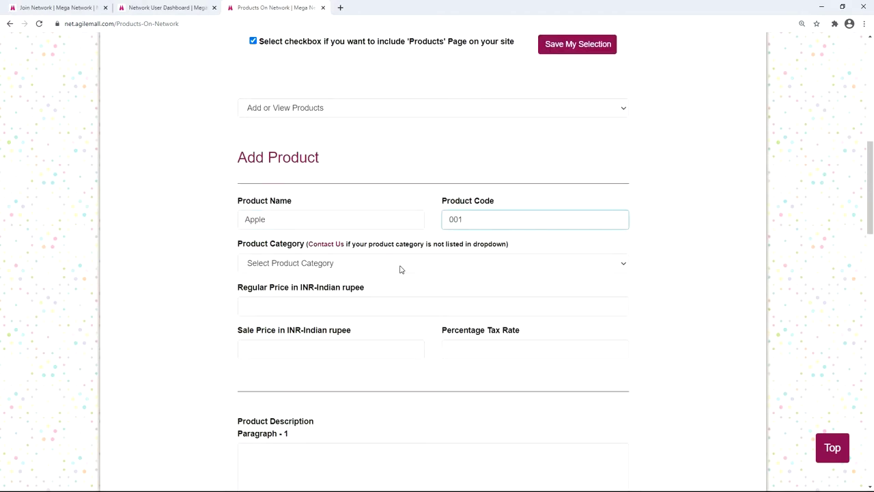
left_click(386, 268)
scroll(523, 344, "down", 10)
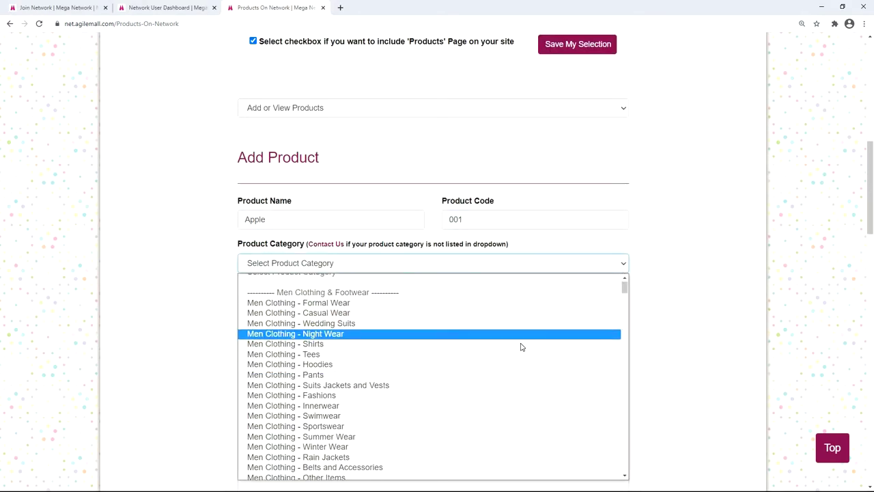
scroll(495, 349, "down", 10)
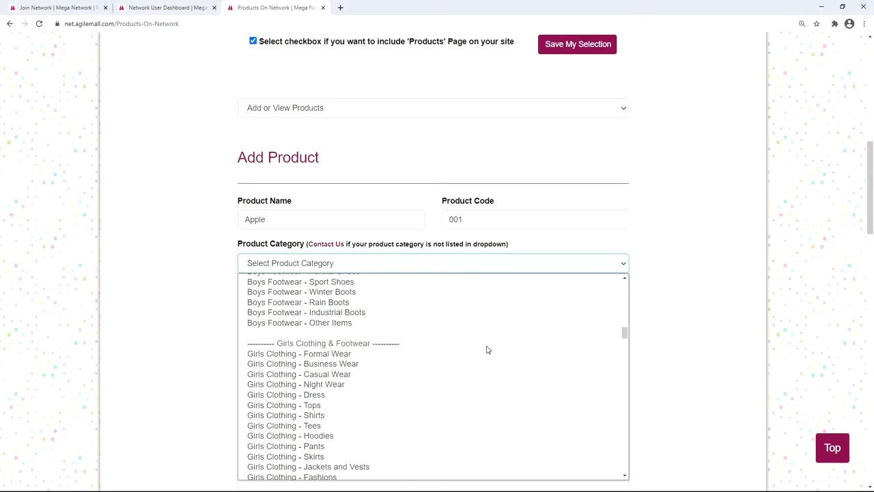
left_click(473, 299)
Step: Set regular price 200, sale price 180 and tax rate 10%
left_click(572, 305)
type("200")
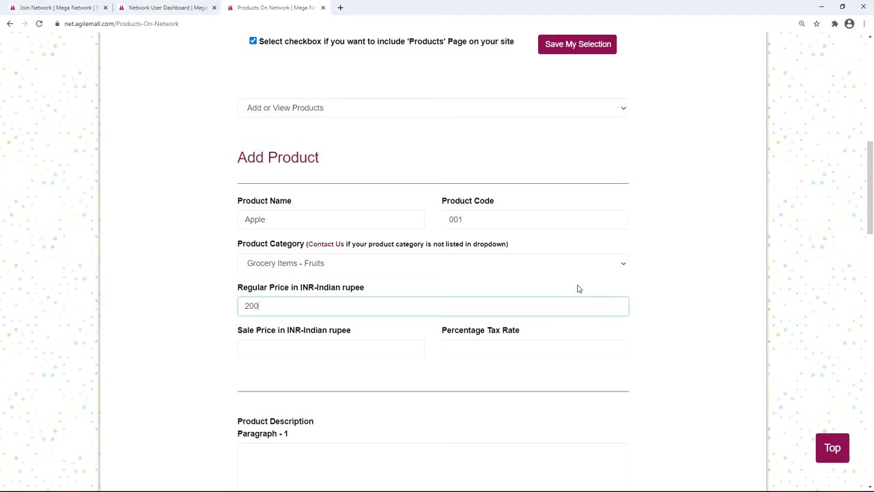
left_click(371, 348)
type("180")
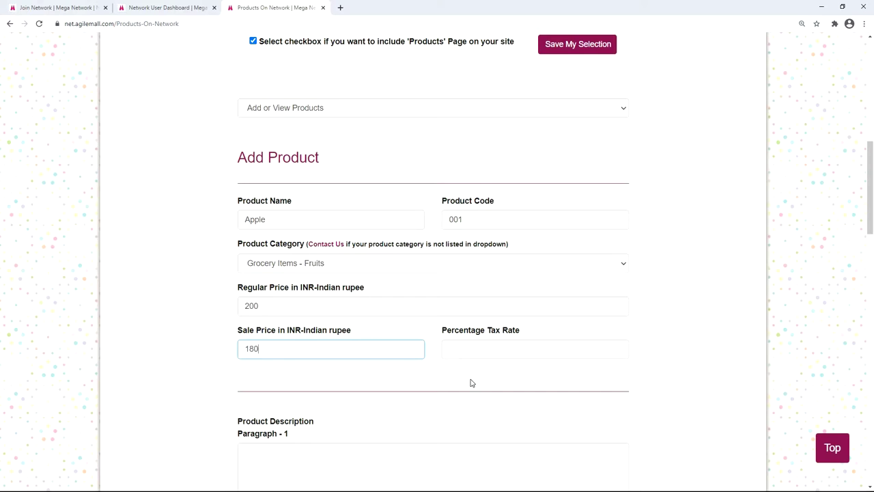
left_click(489, 349)
type("10")
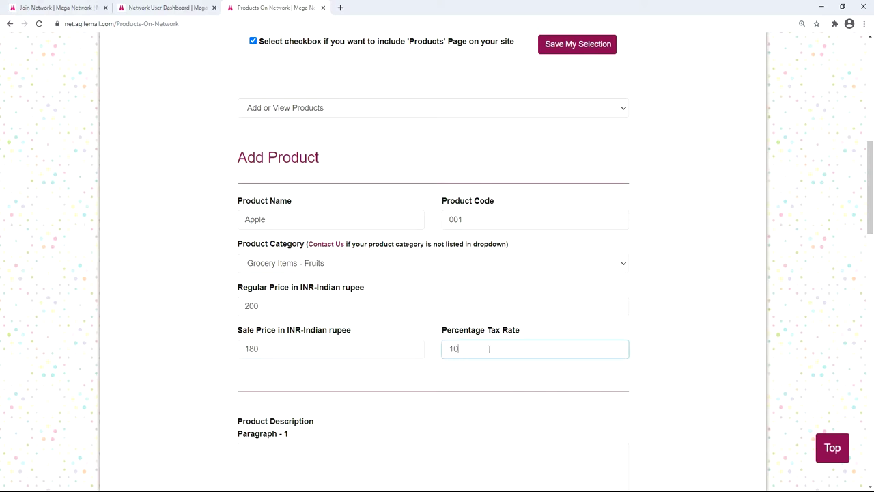
Step: Paste the apple description into Paragraph - 1 and move past the other paragraphs
scroll(379, 335, "down", 2)
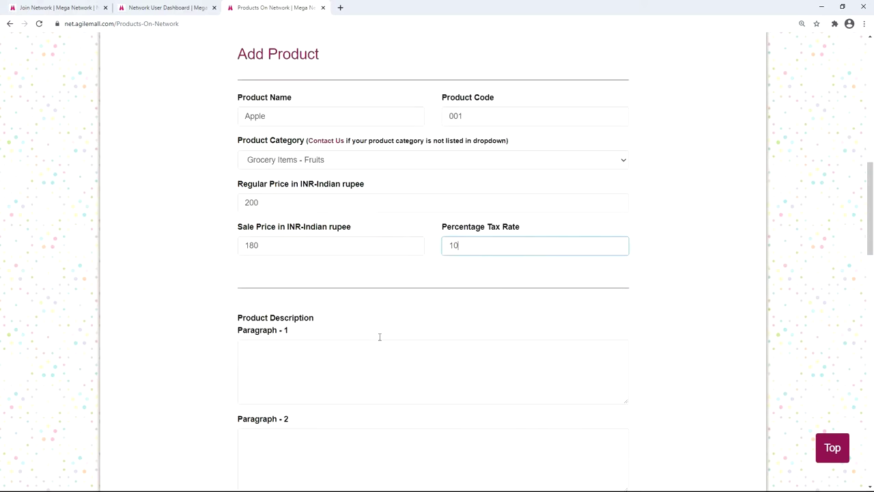
left_click(310, 326)
type("Fresh shimla apple.")
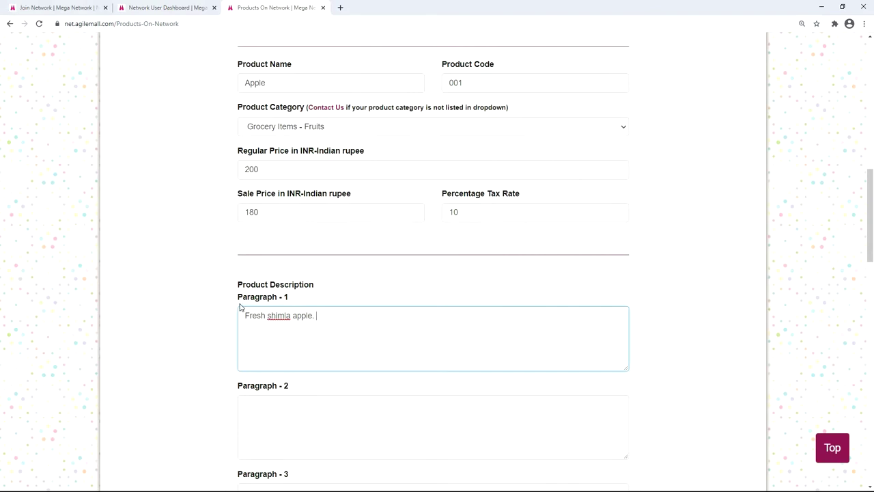
scroll(308, 244, "down", 3)
left_click(308, 236)
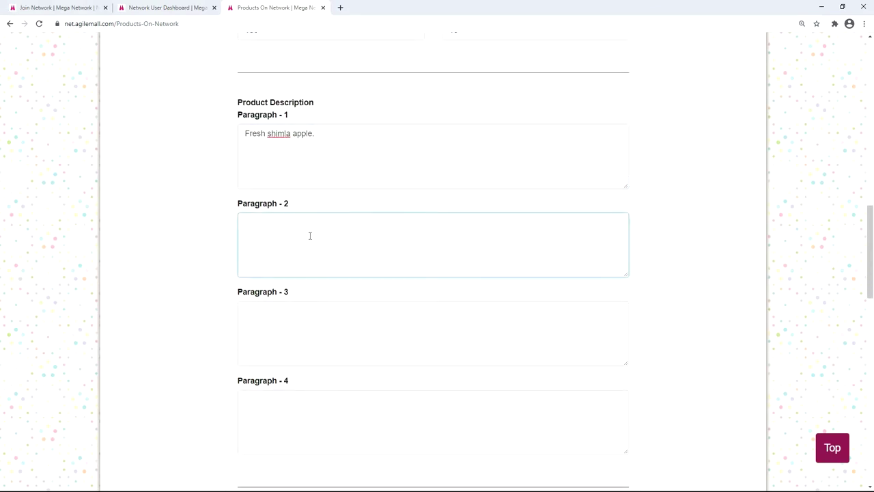
scroll(310, 235, "down", 1)
left_click(310, 235)
scroll(308, 235, "down", 1)
left_click(308, 234)
scroll(305, 237, "down", 2)
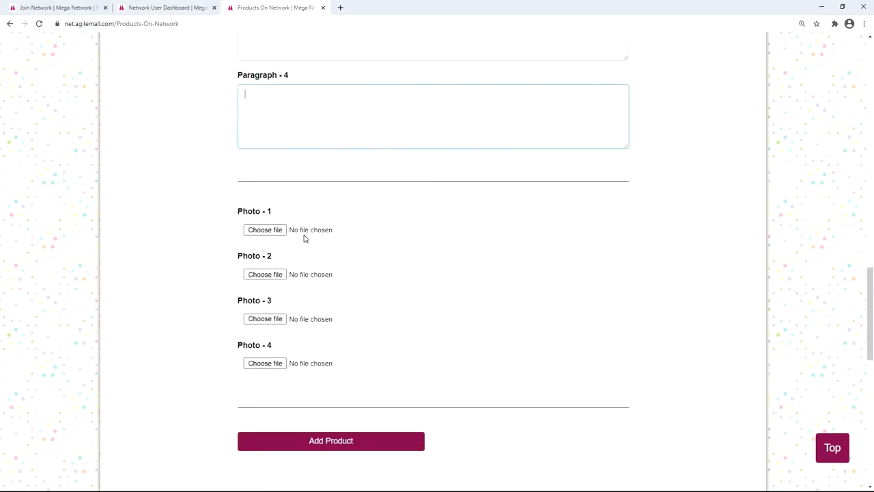
Step: Attach apples_getty-images.jpg as Photo - 1 and submit the Apple product
left_click(266, 216)
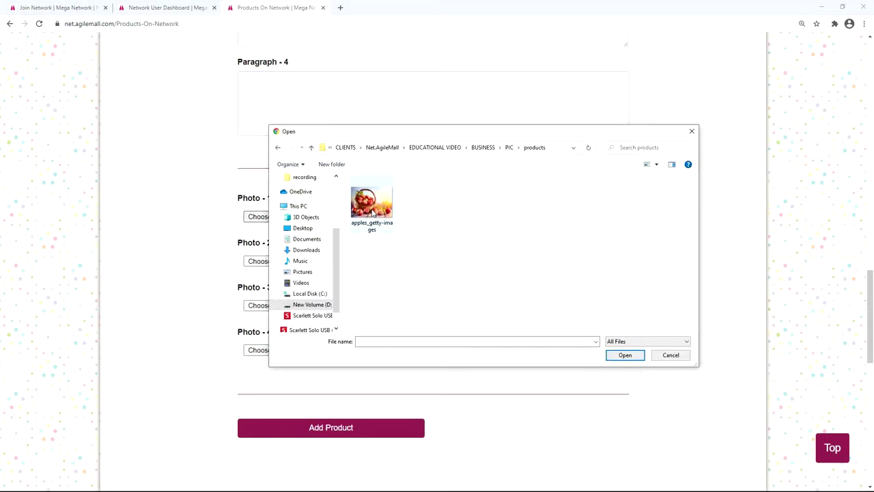
double_click(371, 204)
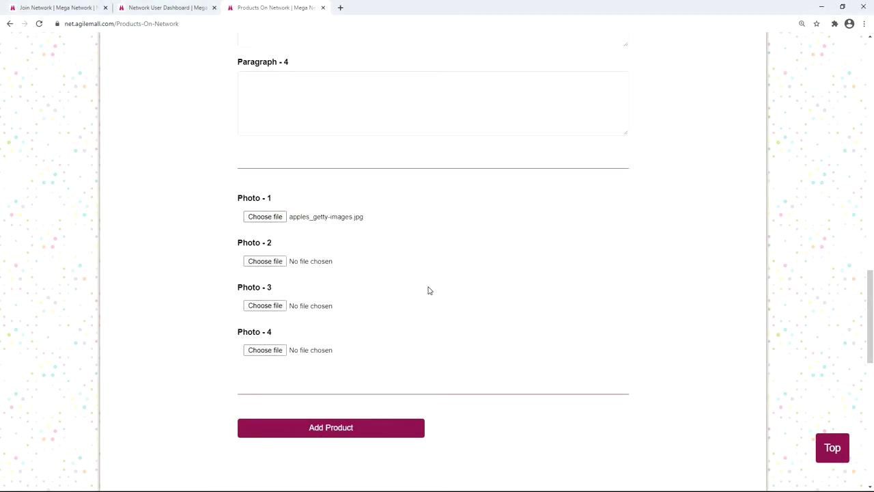
scroll(410, 333, "down", 1)
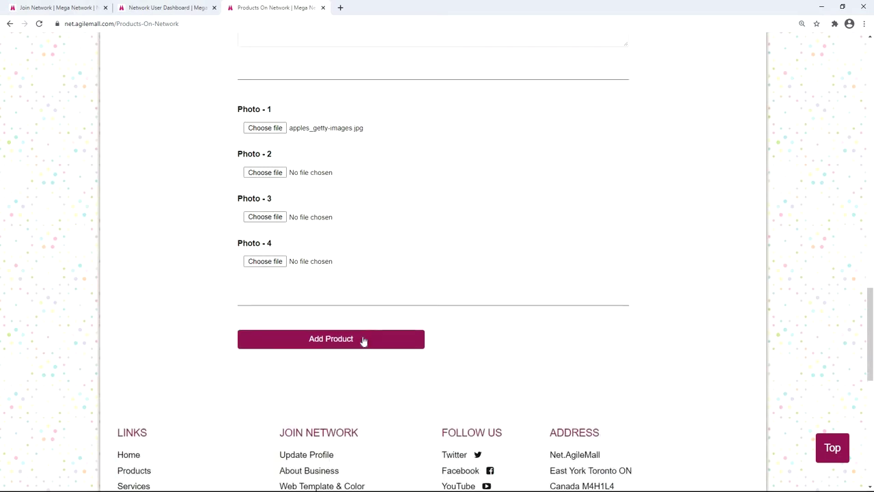
left_click(330, 339)
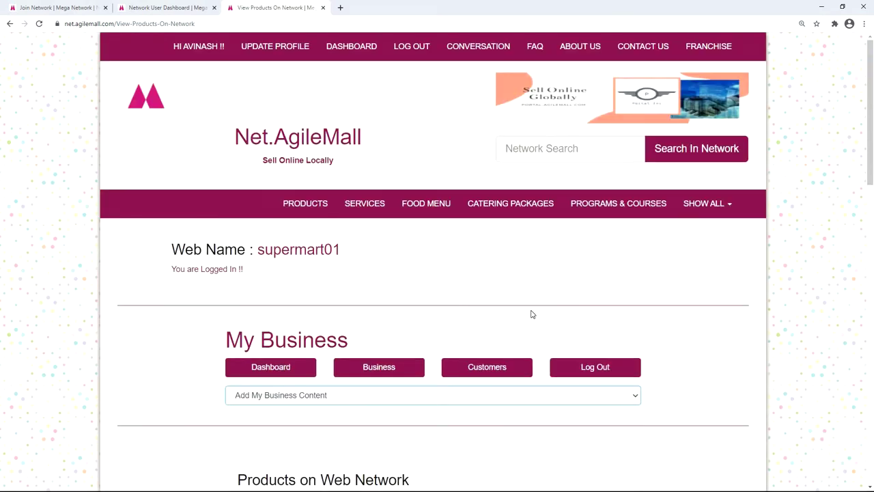
Step: Check the storefront's PRODUCTS page for the Grocery - Fruits category, then return to the dashboard
left_click(298, 250)
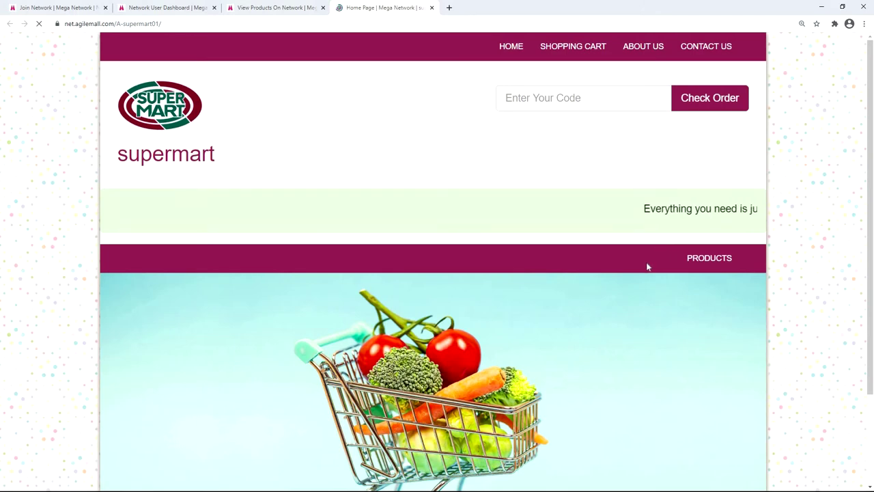
left_click(705, 258)
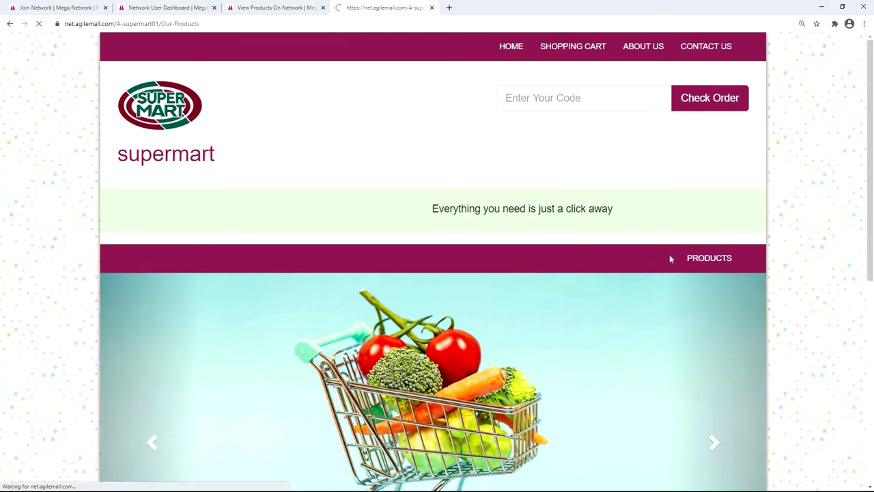
scroll(386, 254, "down", 2)
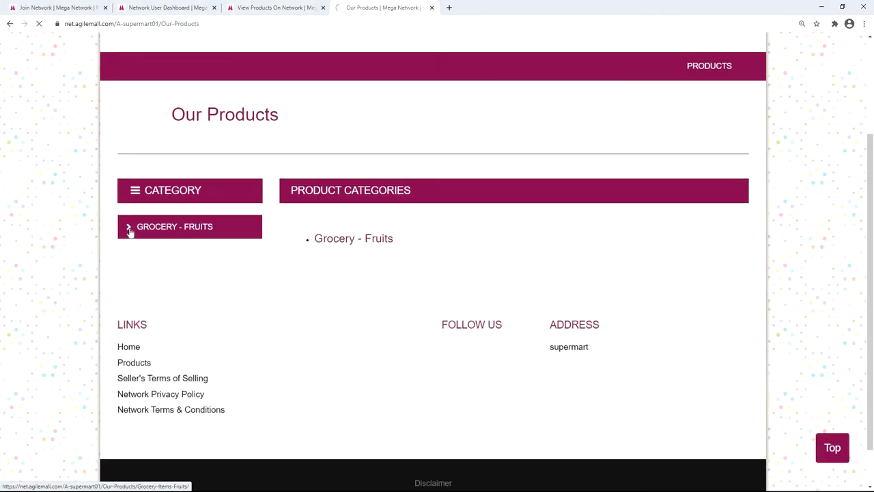
scroll(496, 394, "down", 1)
left_click(280, 8)
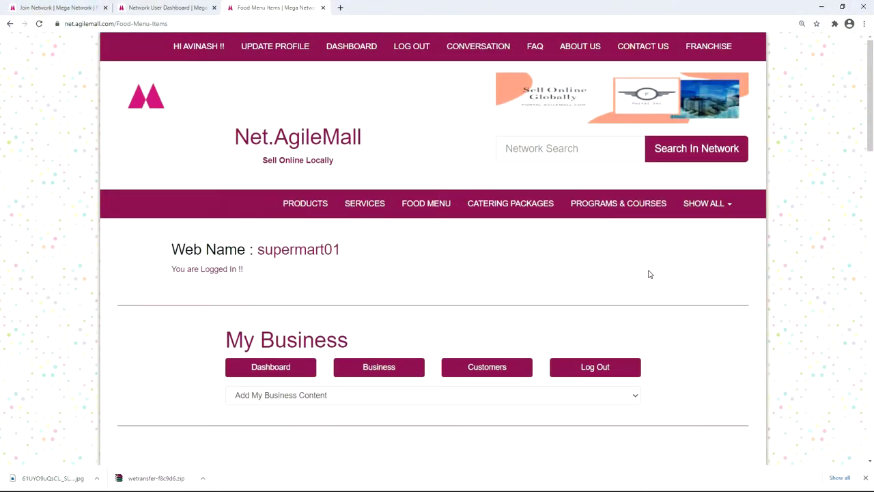
Step: Enable and save the include Menu page option under Menu Items, then open the Add or View Menu dropdown
left_click(634, 397)
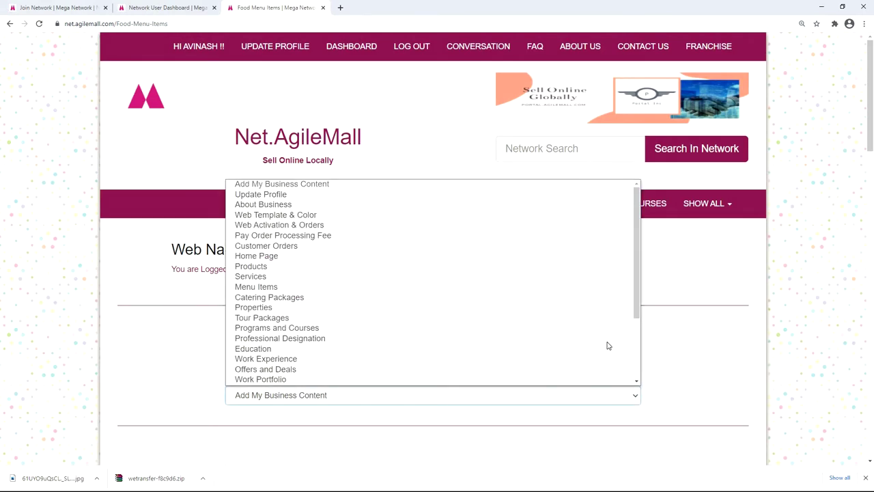
left_click(599, 267)
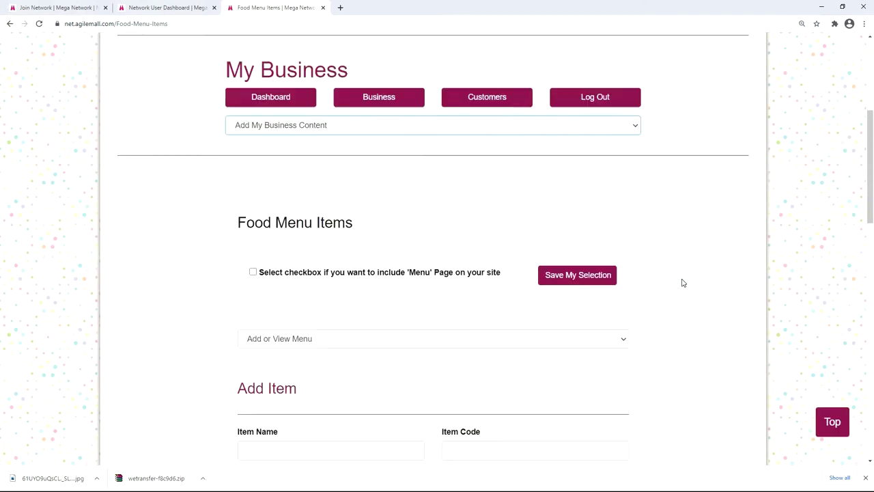
left_click(253, 223)
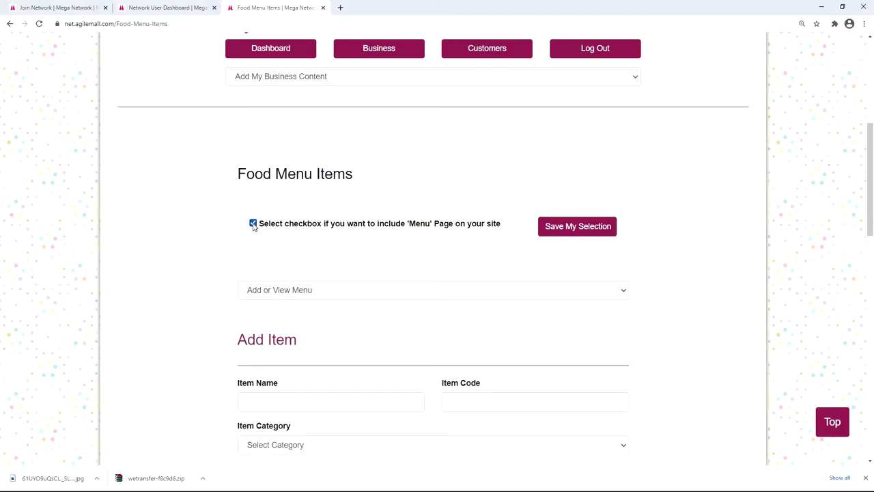
left_click(583, 229)
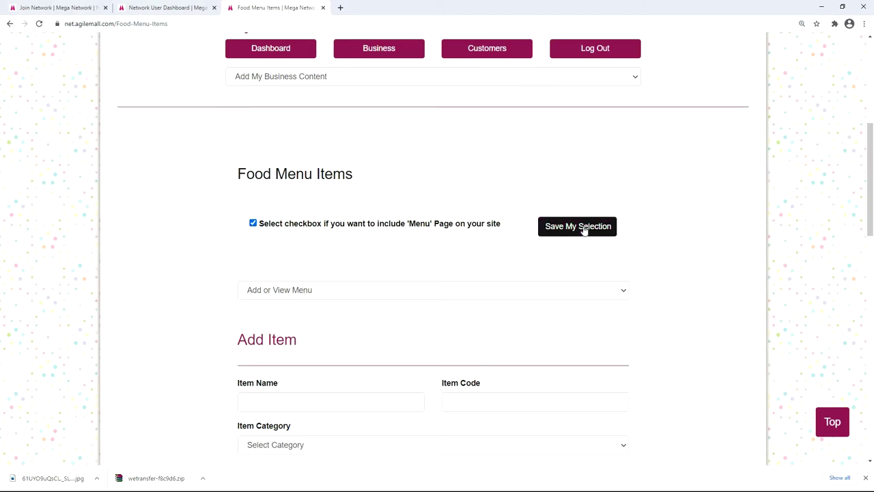
scroll(499, 223, "down", 4)
left_click(622, 185)
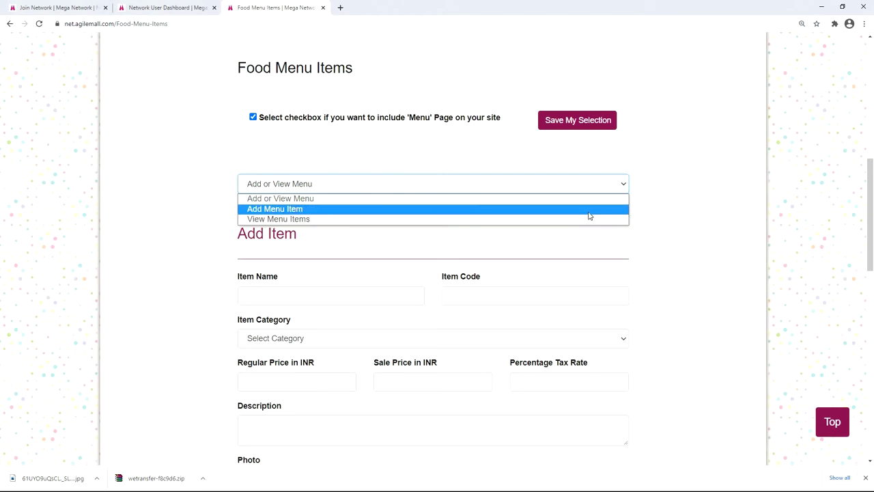
Step: Enter item name Paper boat Juice, code 056, and category Beverages - Fruit Juice
left_click(648, 216)
scroll(648, 217, "down", 2)
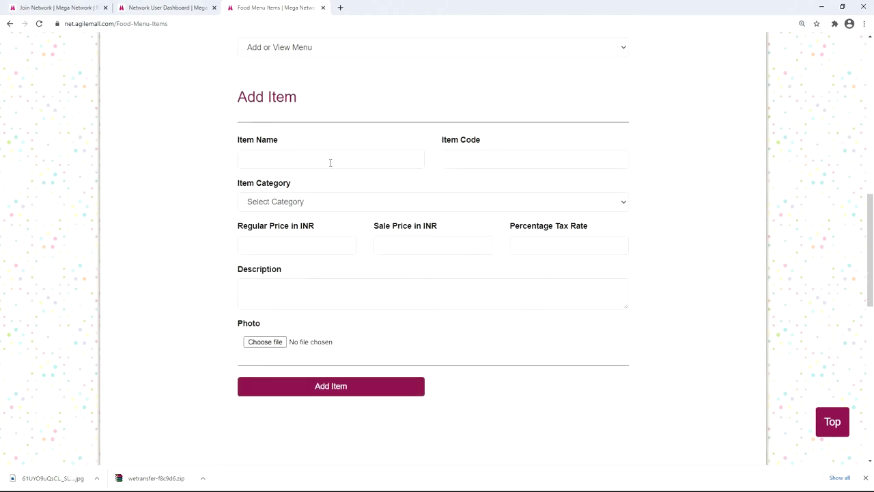
left_click(330, 162)
type("Paper boat Juice")
left_click(466, 159)
type("056")
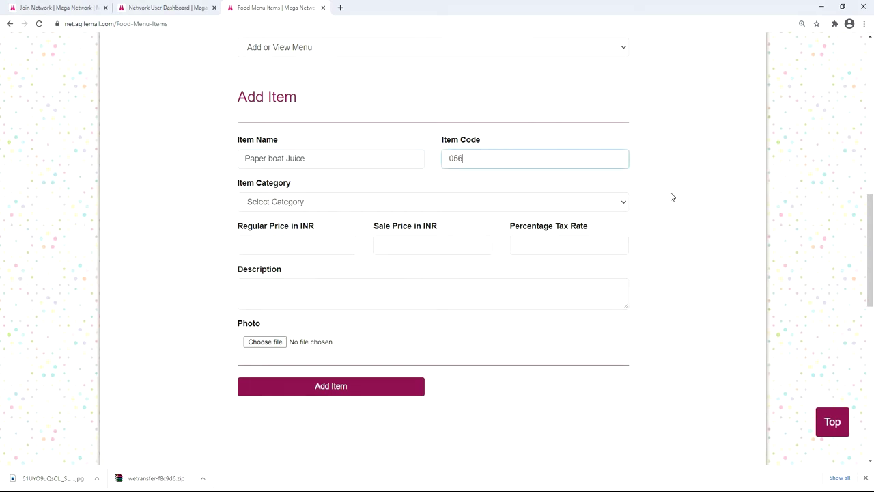
left_click(623, 202)
scroll(578, 260, "down", 15)
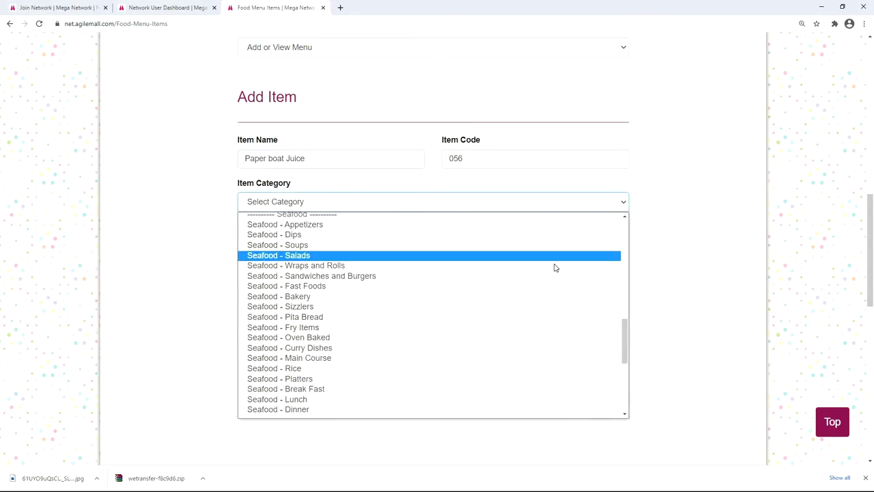
scroll(533, 273, "down", 5)
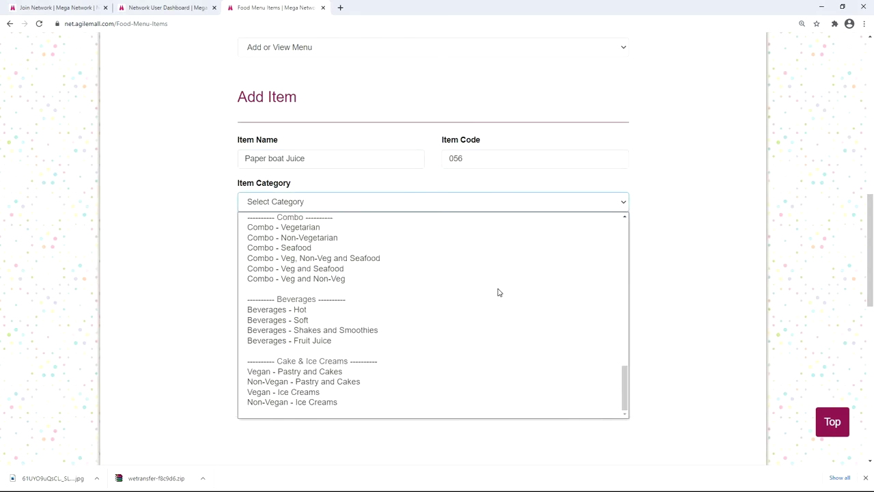
left_click(413, 340)
Step: Set price 50, sale 45, tax 10%, paste the description, attach a photo, and add the item
left_click(326, 244)
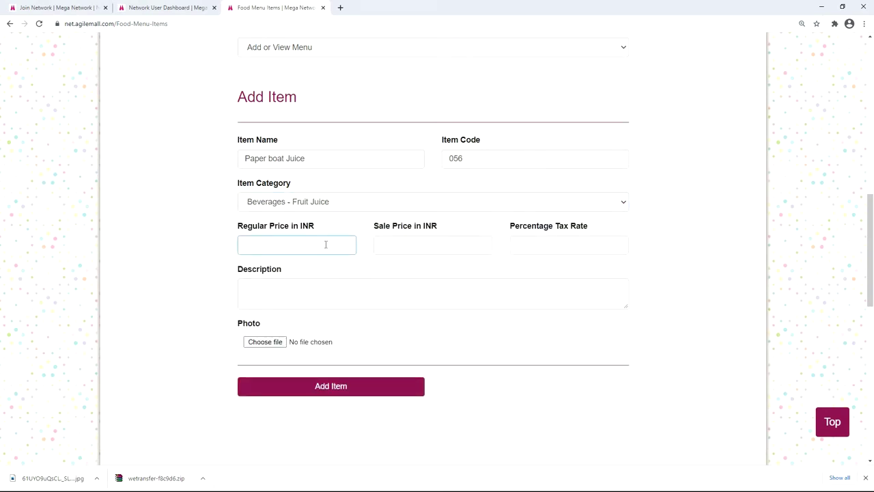
left_click(401, 246)
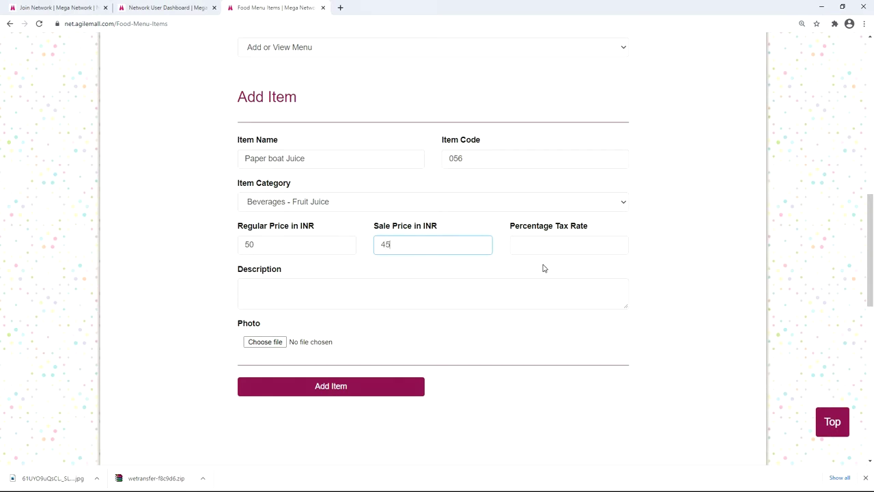
left_click(554, 246)
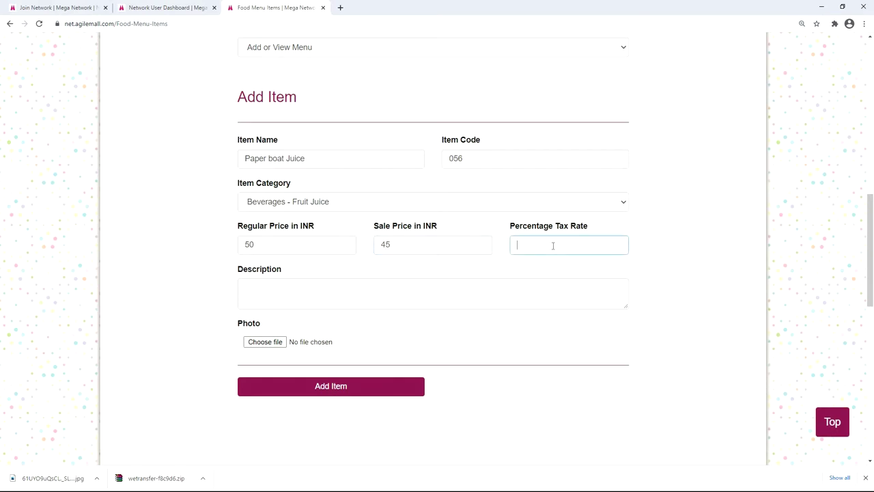
left_click(339, 298)
type("Paper boat juice 200ml pack")
left_click(267, 346)
left_click(438, 185)
key("Return")
left_click(353, 387)
scroll(395, 312, "down", 5)
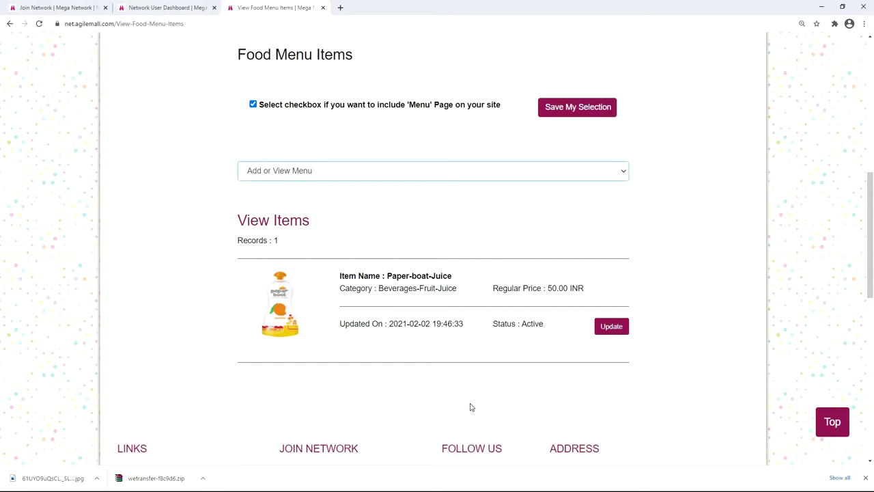
Step: Scroll back up past the saved Paper boat Juice record and open the supermart01 storefront
scroll(469, 407, "up", 5)
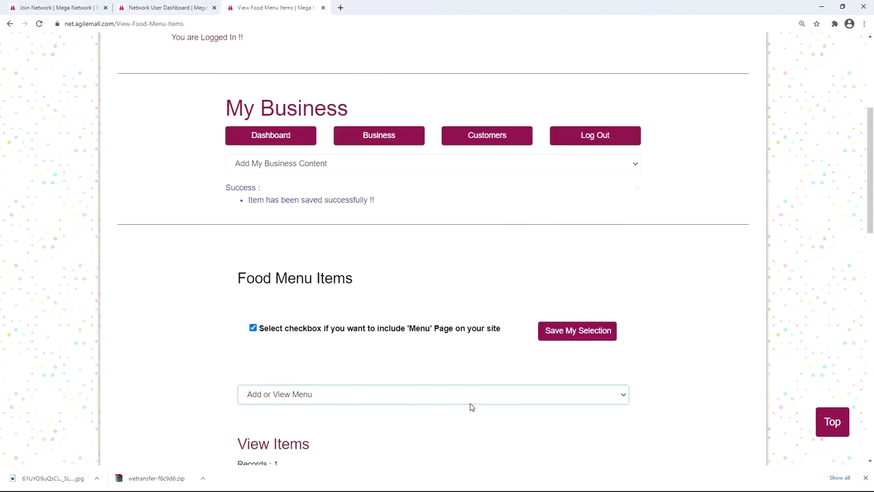
scroll(470, 407, "up", 2)
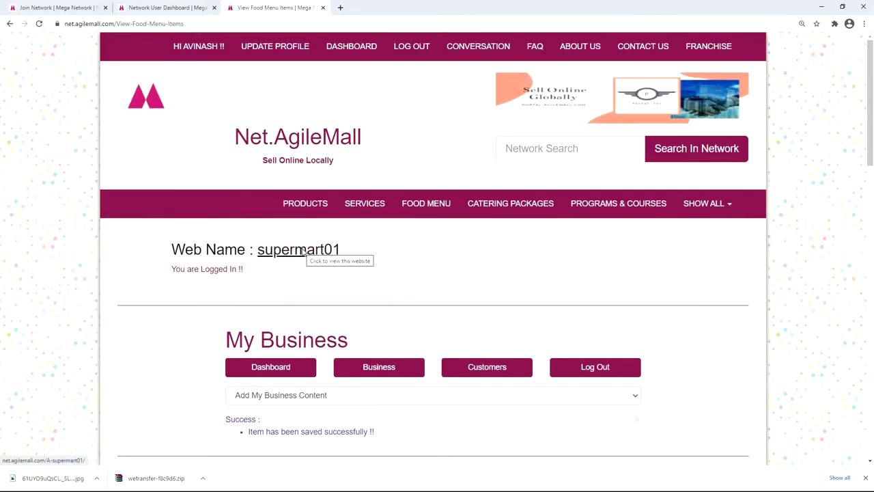
left_click(302, 251)
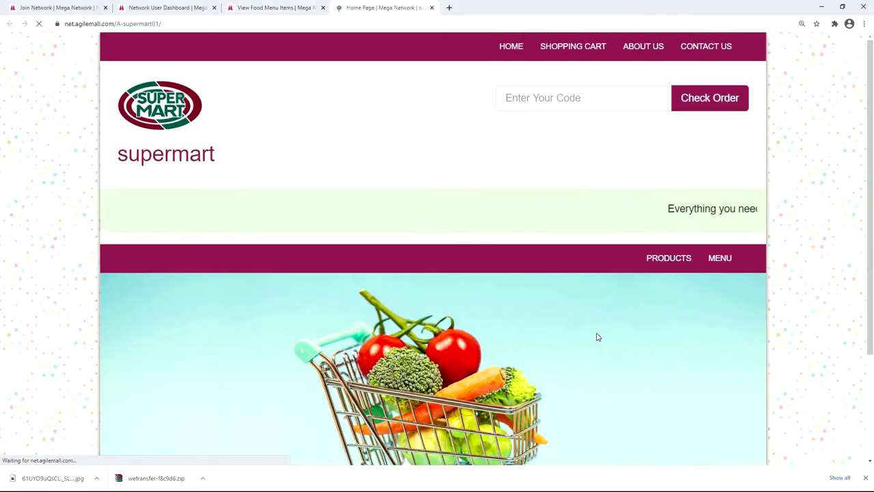
Step: View the storefront MENU's Beverages Fruit Juice list showing Paper boat Juice at 45 INR, then return to admin
left_click(719, 260)
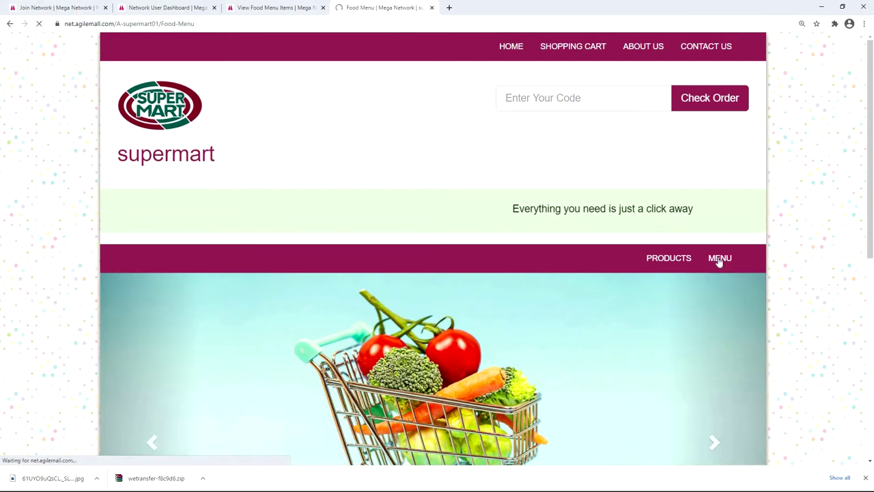
scroll(390, 306, "down", 2)
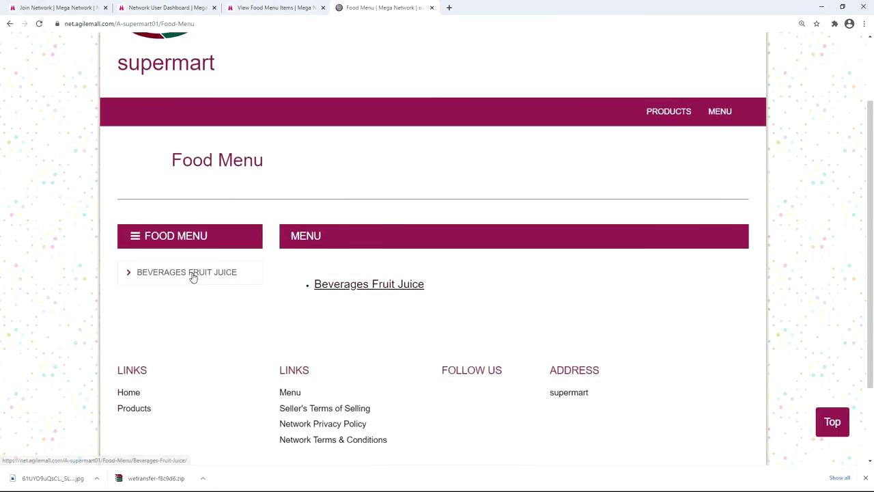
left_click(191, 273)
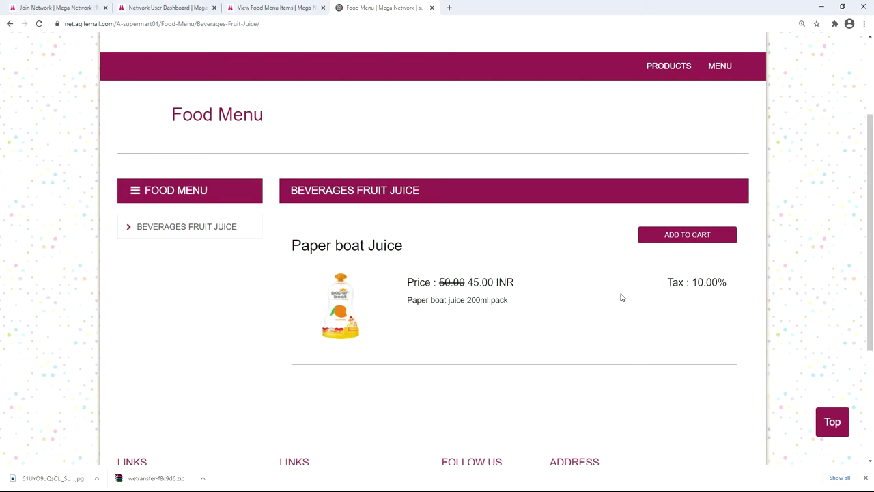
left_click(276, 9)
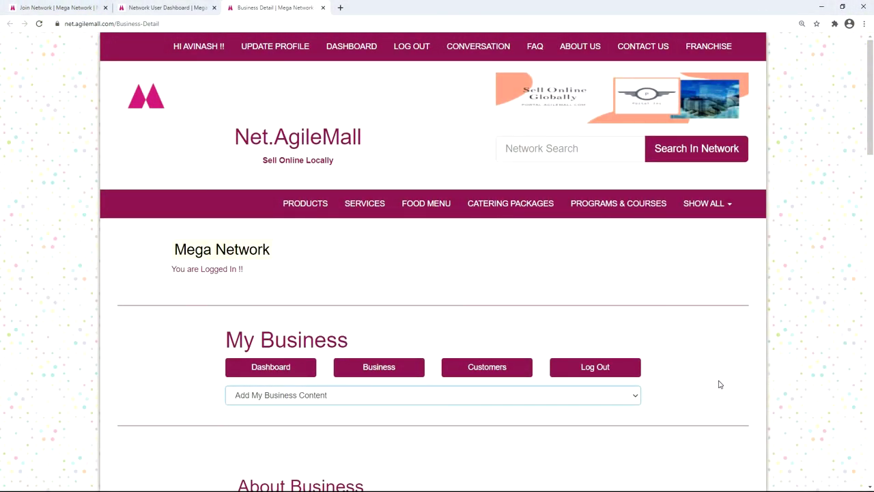
Step: Enable and save the include Locations page option, then open the Add or View Locations choices
left_click(636, 398)
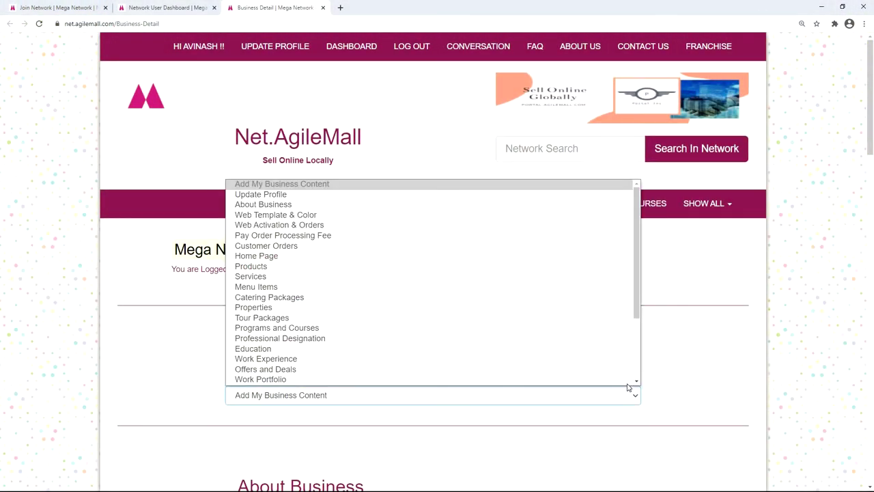
scroll(560, 307, "down", 3)
left_click(572, 306)
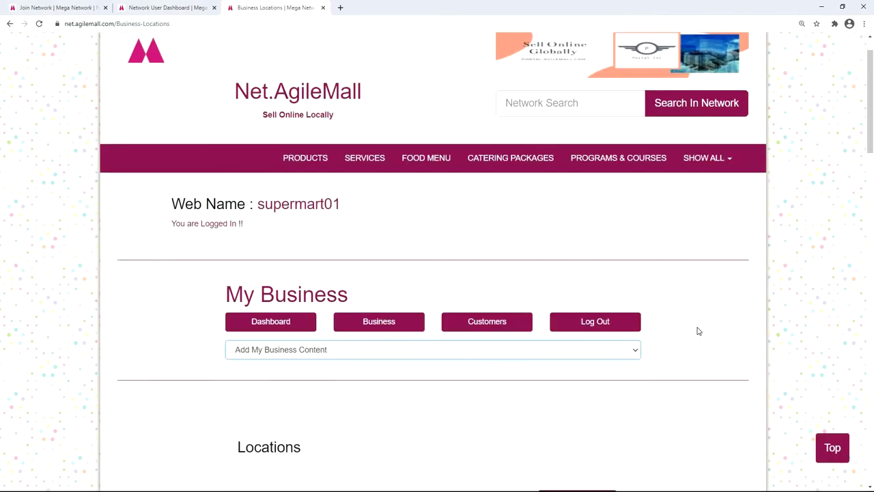
scroll(698, 331, "down", 4)
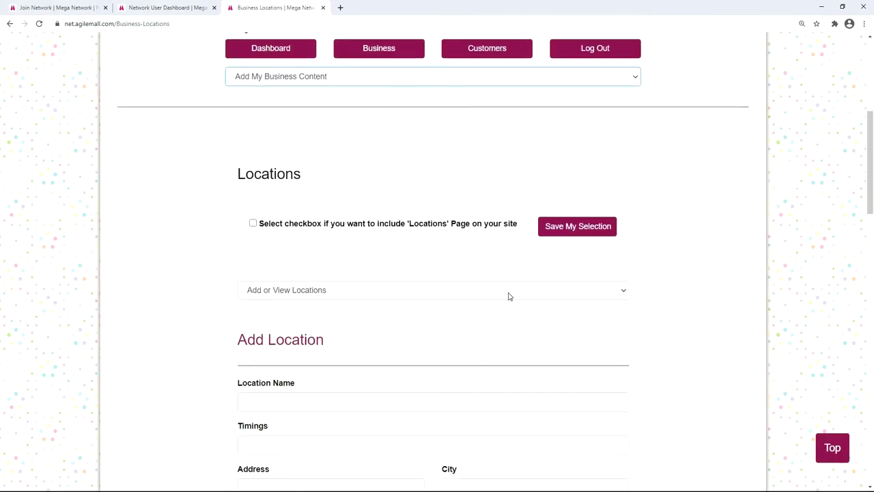
left_click(253, 224)
left_click(576, 229)
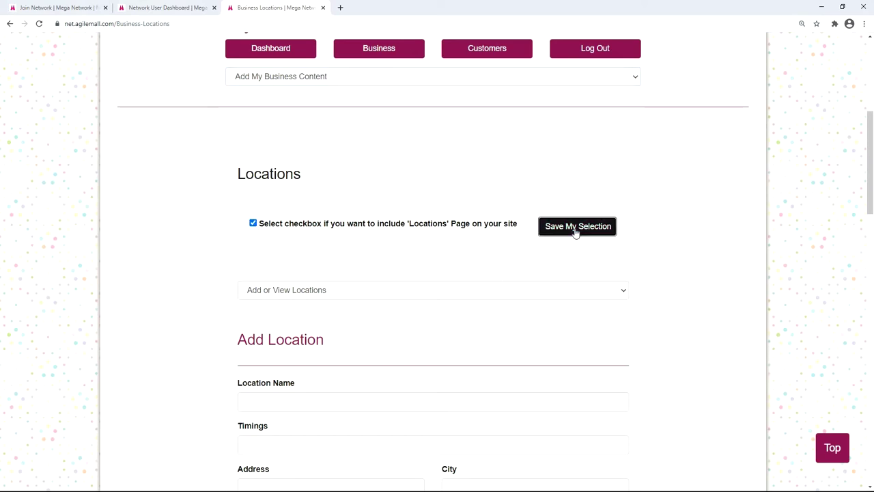
scroll(440, 220, "down", 3)
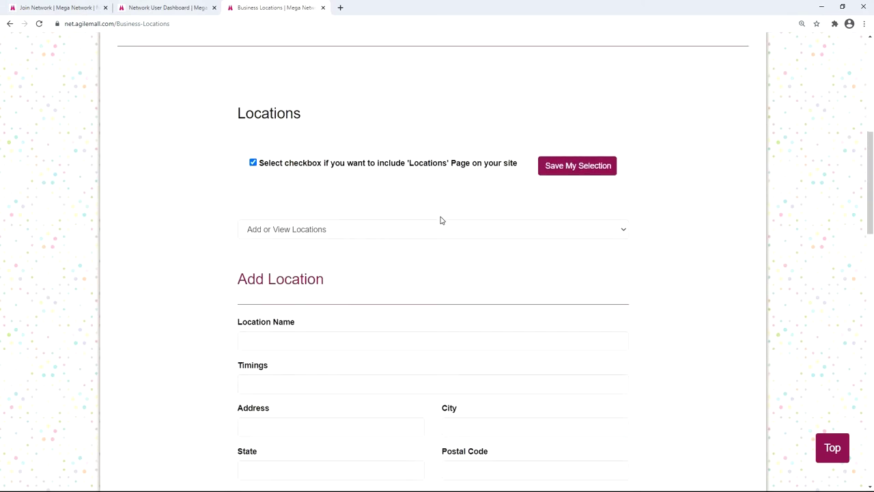
scroll(606, 198, "down", 1)
left_click(620, 184)
Step: Name the location SUPERMART with timings 10 AM - 10 PM and enter its street address
left_click(573, 221)
scroll(572, 221, "down", 5)
left_click(285, 177)
type("SUPERMART")
key("Tab")
type("10 AM - 10 PM")
key("Tab")
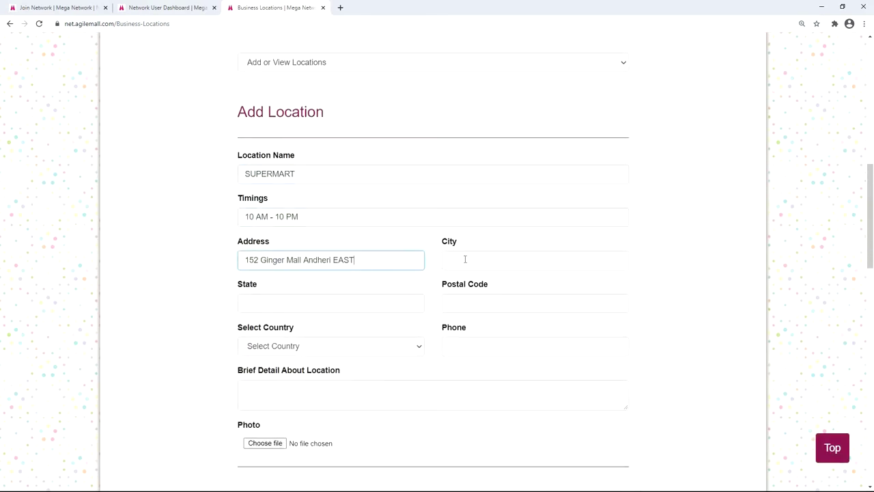
Step: Fill in city Mumbai, state Maharashtra, the postal code, country India and the phone number
left_click(466, 258)
type("Mumbai")
left_click(298, 303)
type("Maharashtra")
left_click(498, 306)
type("440001")
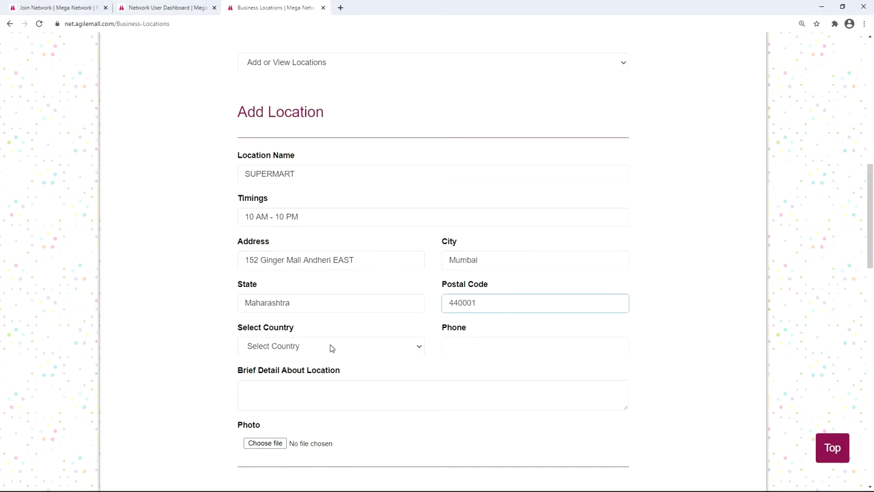
left_click(332, 348)
type("India")
key("Return")
left_click(474, 345)
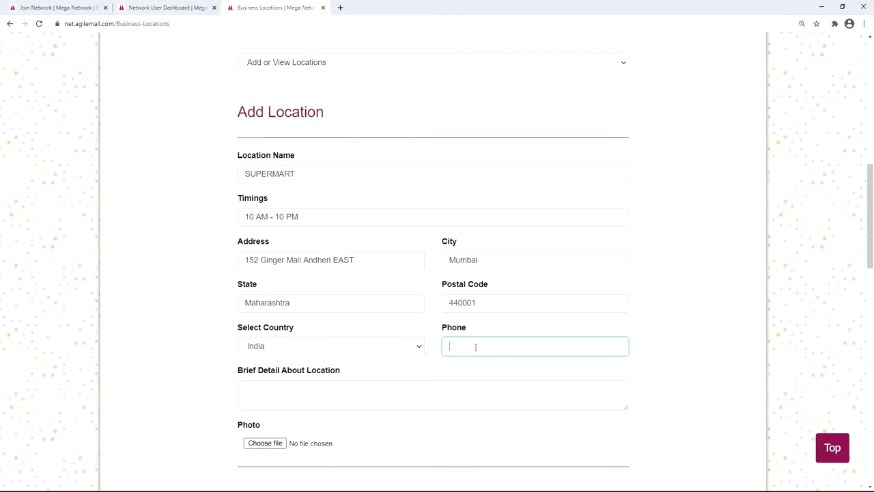
type("9999999999")
Step: Add a brief landmark description and attach location.jpg as the location photo
scroll(316, 266, "down", 2)
left_click(304, 257)
type("Opposite old post office andheri east")
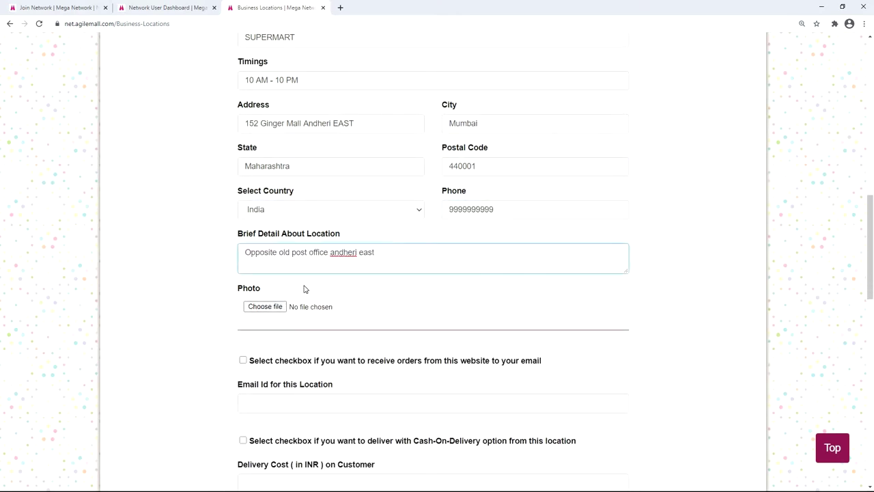
scroll(305, 287, "down", 1)
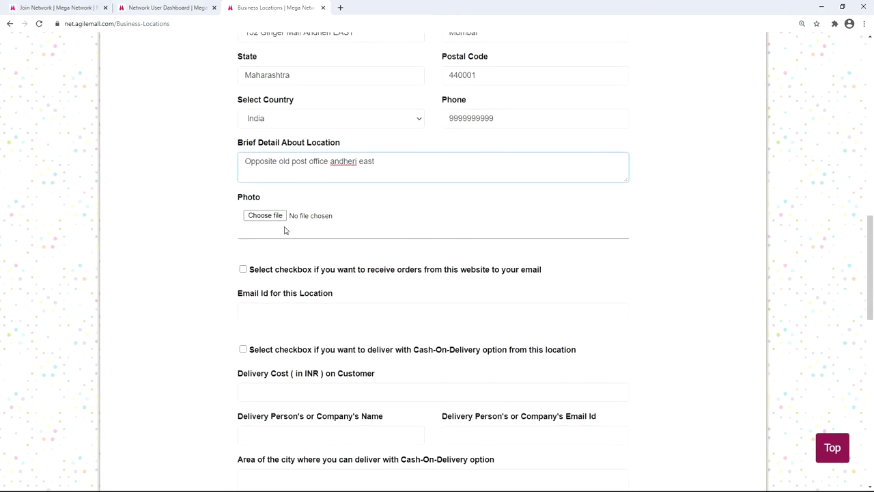
left_click(265, 215)
left_click(454, 202)
double_click(456, 203)
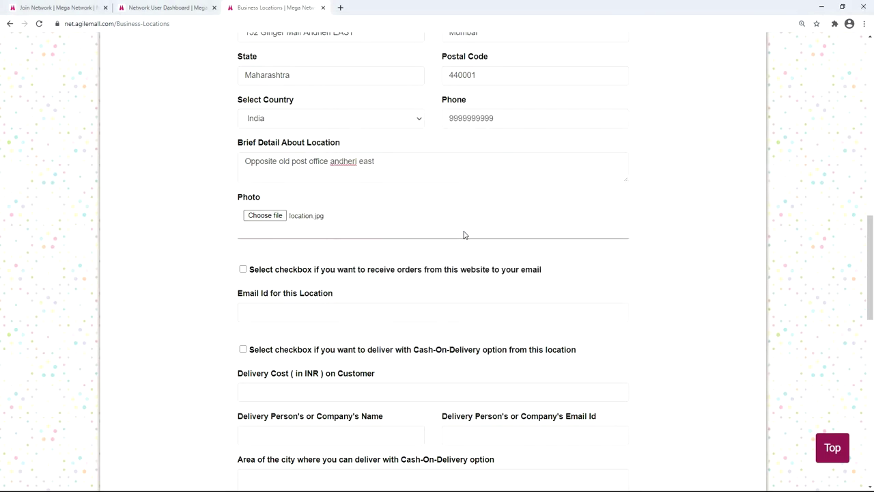
scroll(259, 190, "down", 2)
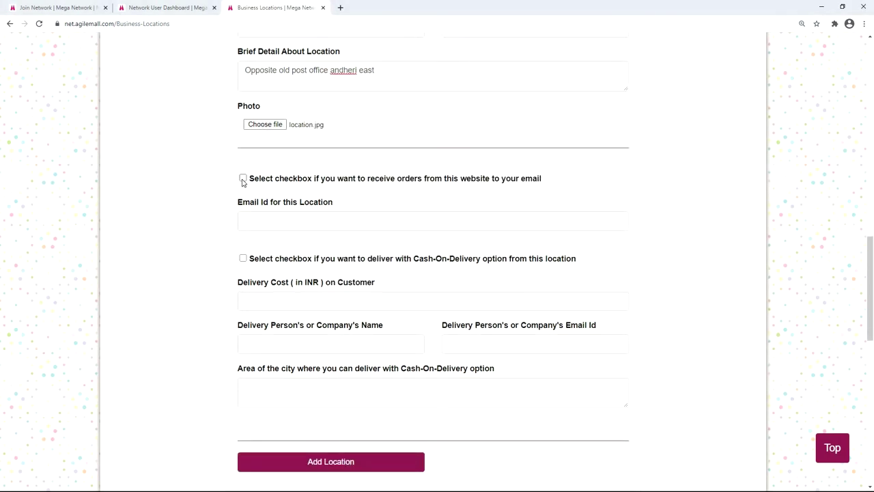
Step: Enable e-mail orders with the location's e-mail, turn on cash-on-delivery, and set delivery cost 49
left_click(243, 179)
left_click(275, 219)
key("ctrl+v")
left_click(243, 258)
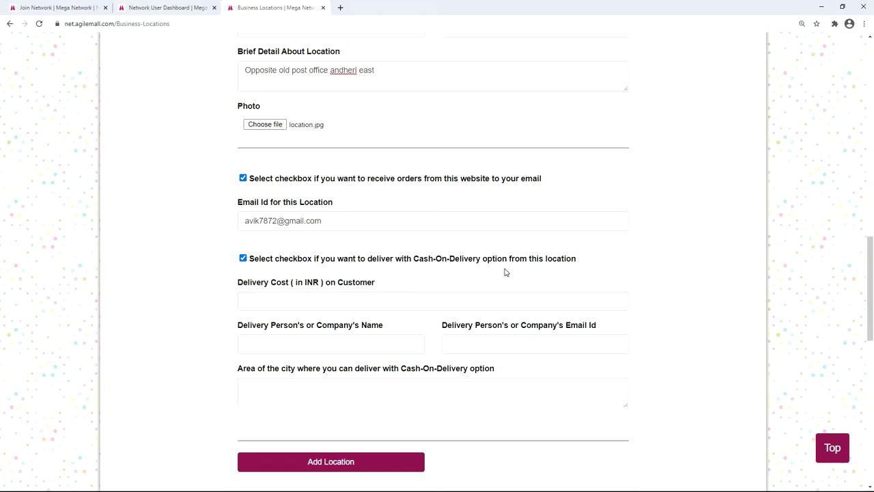
scroll(410, 253, "down", 1)
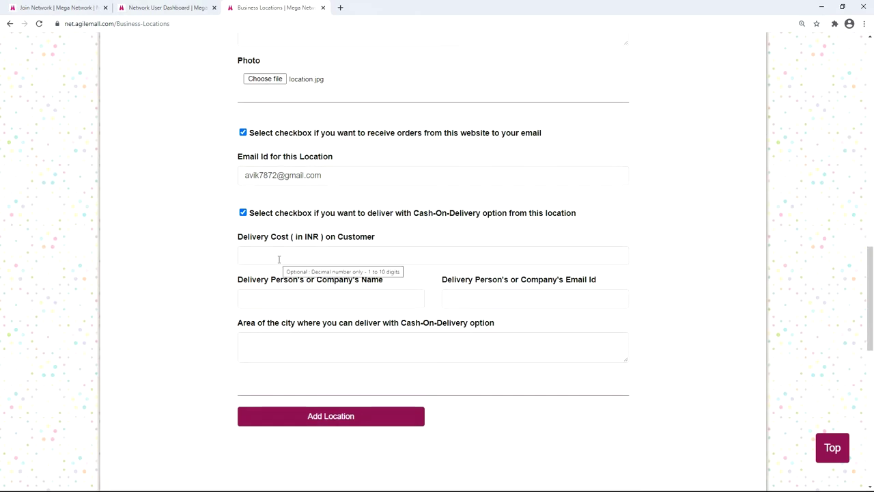
left_click(279, 259)
type("49")
Step: Enter the delivery person's name and e-mail, set the COD area to Andheri east, and submit
left_click(278, 294)
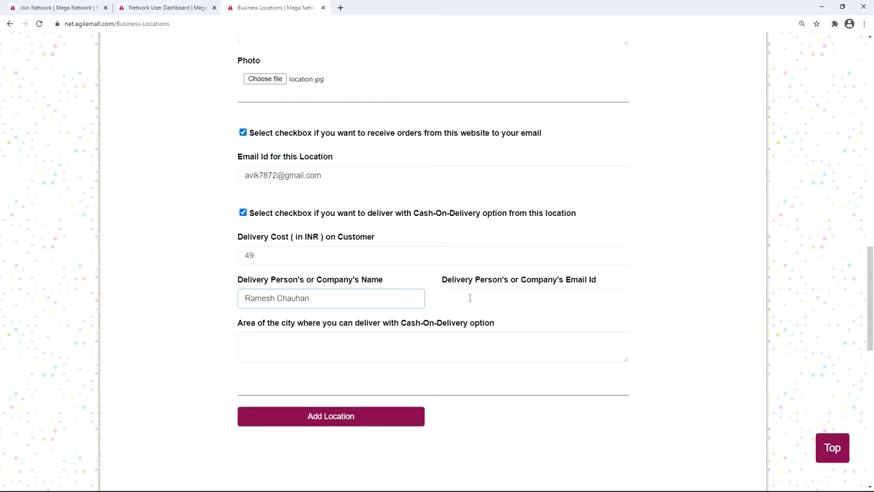
left_click(470, 298)
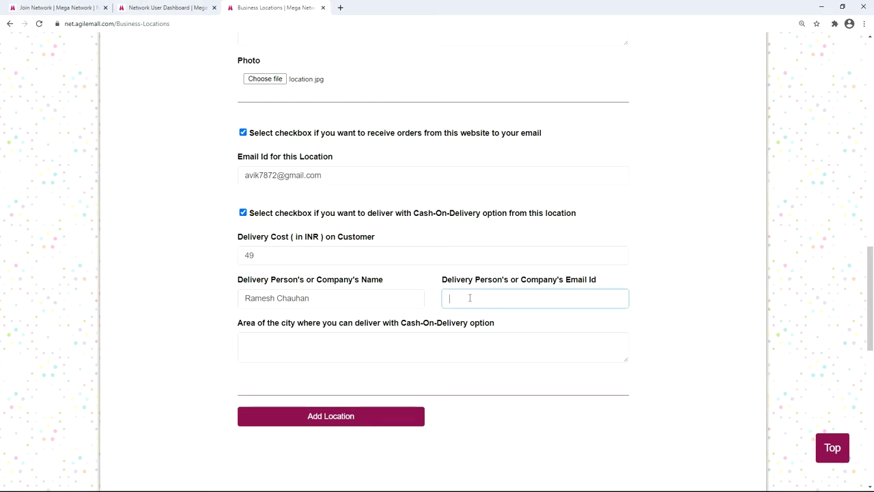
left_click(280, 347)
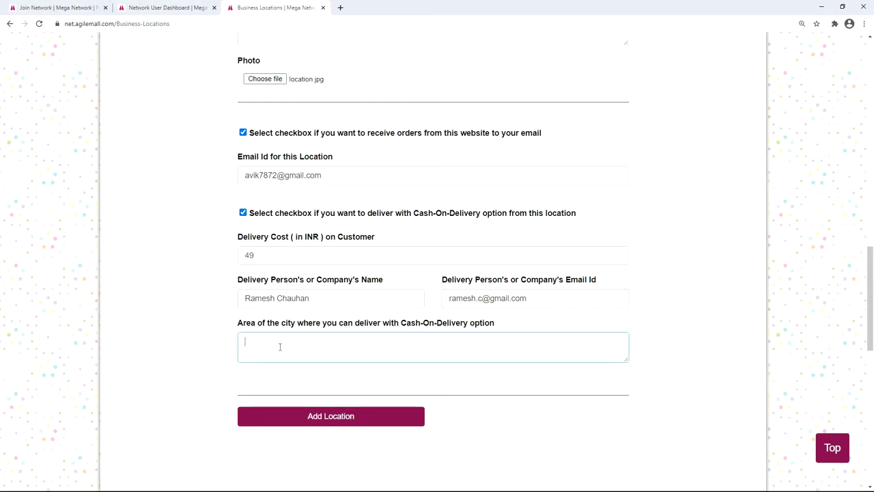
type("Andheri east")
scroll(424, 349, "down", 1)
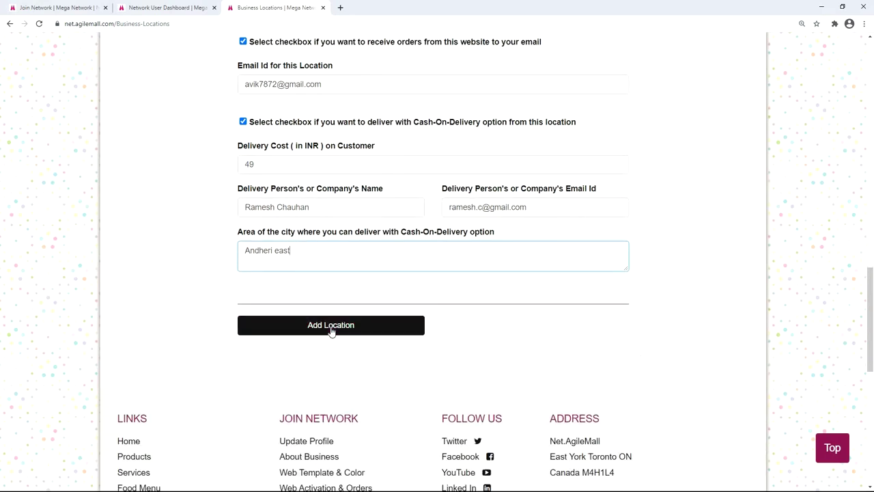
left_click(332, 325)
scroll(396, 335, "down", 2)
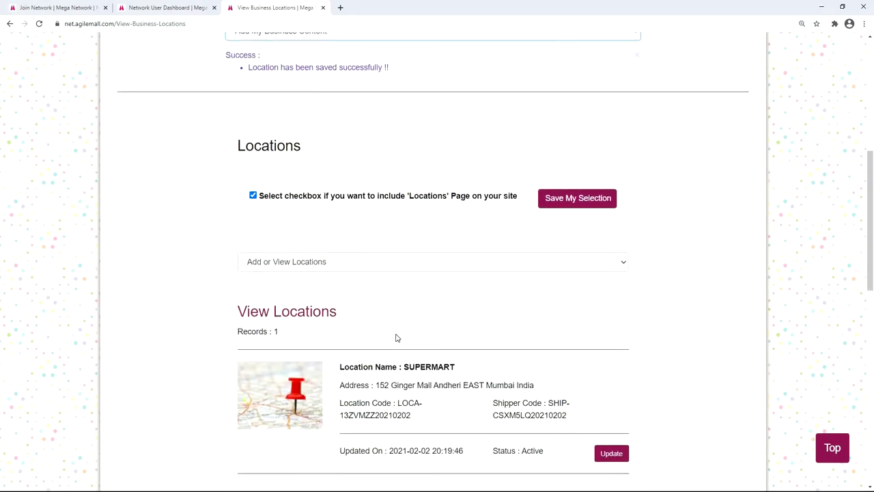
Step: Open the live supermart01 storefront in a new tab and browse its Products page
scroll(382, 336, "down", 2)
scroll(557, 297, "up", 5)
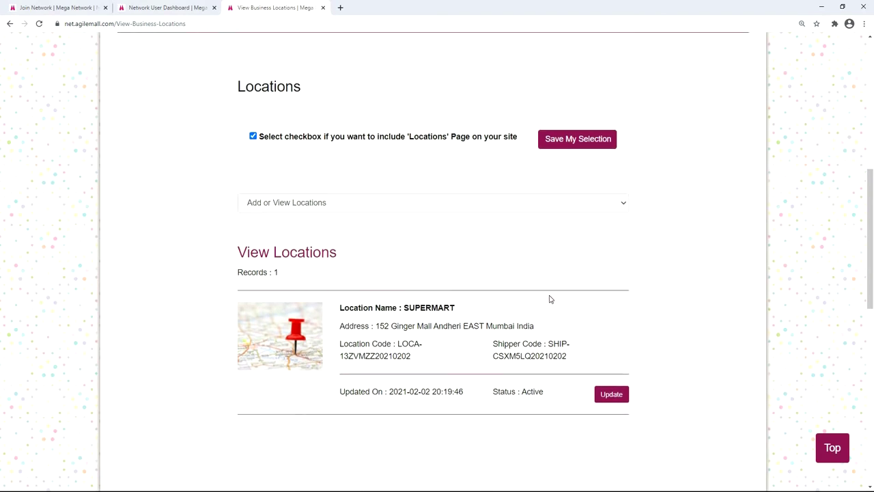
scroll(509, 302, "up", 1)
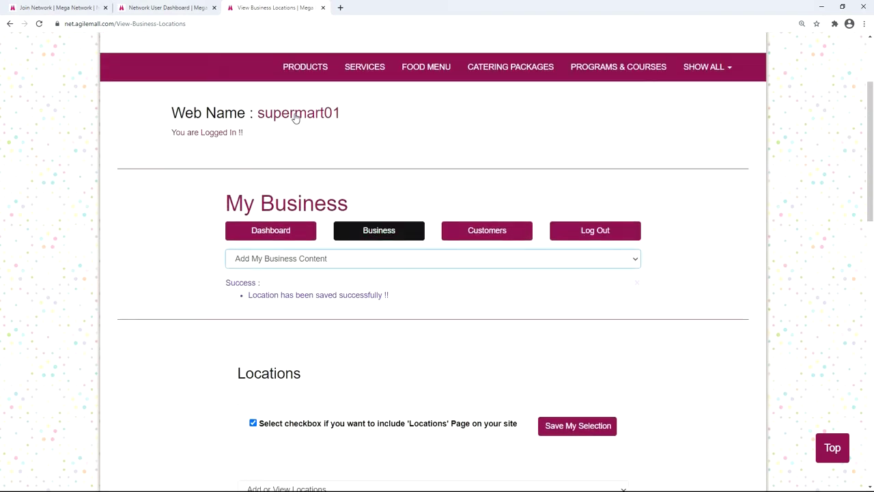
left_click(295, 118)
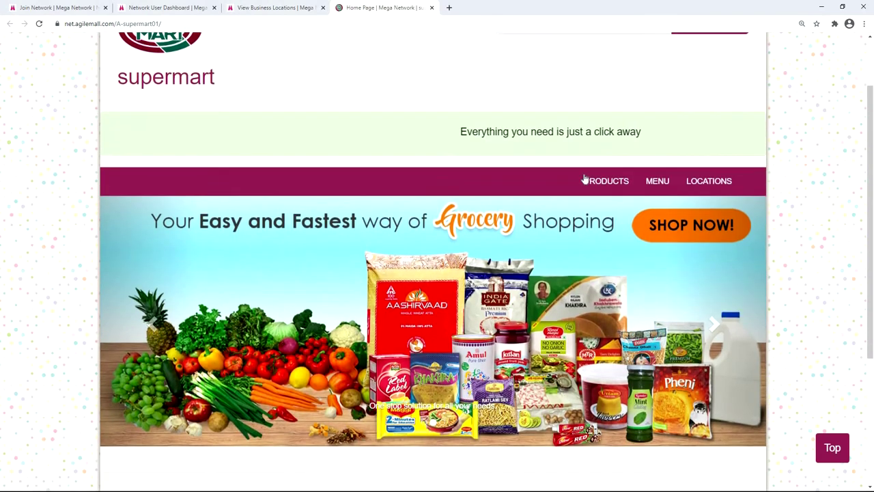
left_click(603, 170)
scroll(563, 184, "down", 3)
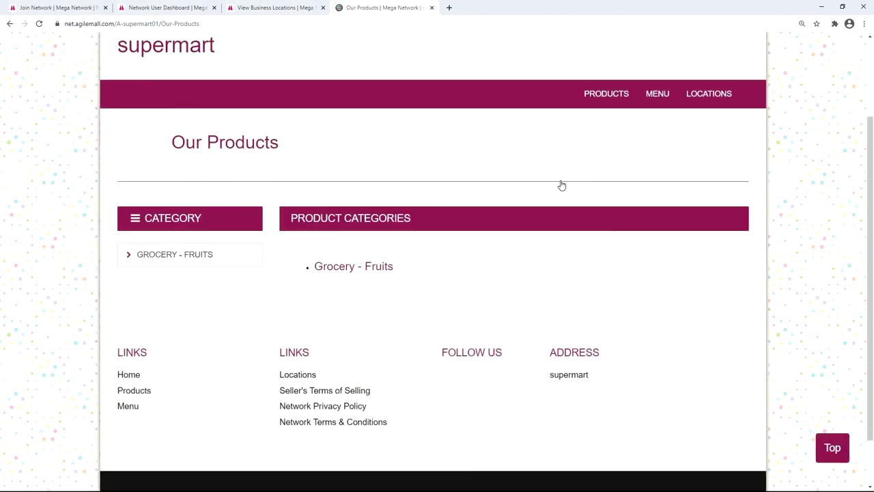
scroll(574, 183, "up", 1)
scroll(576, 183, "down", 1)
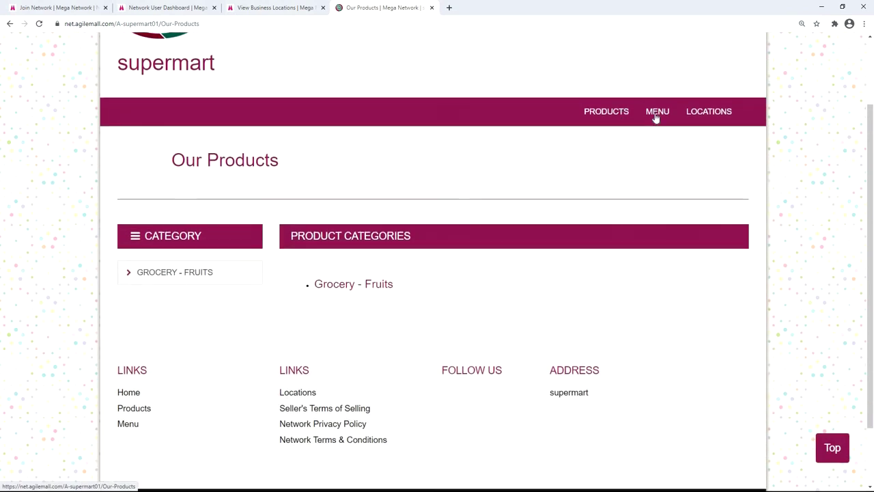
Step: Browse the storefront's Menu and Locations pages, then close the storefront tab
left_click(655, 115)
scroll(581, 186, "down", 3)
scroll(581, 188, "up", 1)
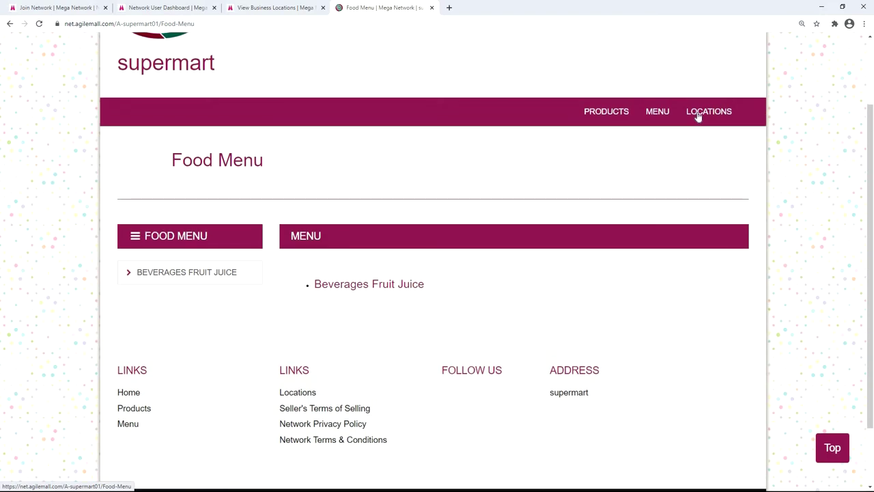
left_click(699, 114)
scroll(613, 168, "down", 4)
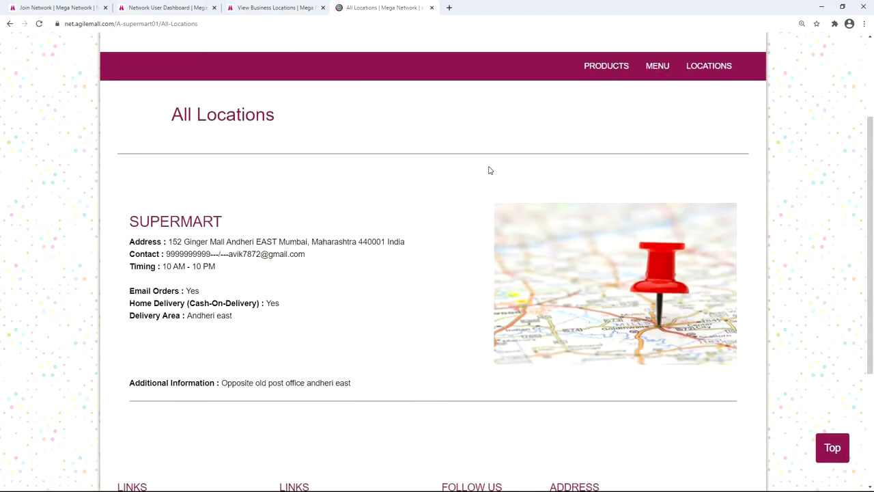
key("ctrl+w")
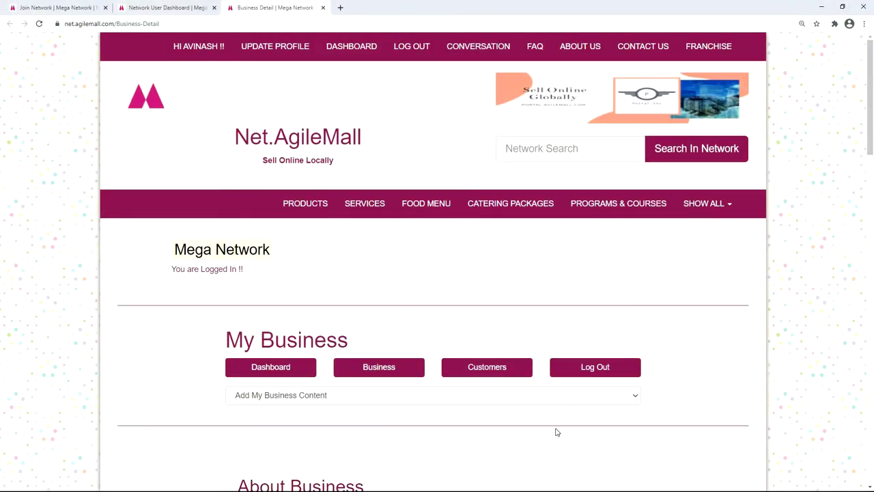
Step: Go to the Footer Information section from the Add My Business Content list
left_click(634, 398)
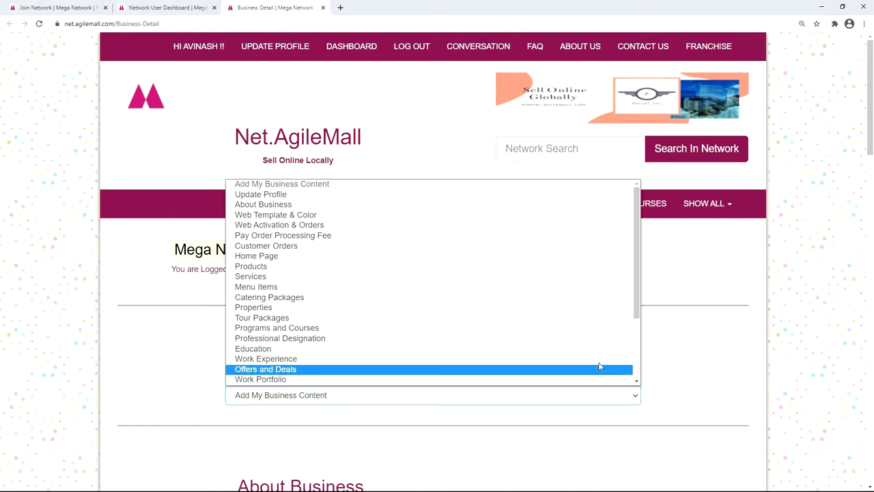
scroll(546, 345, "down", 2)
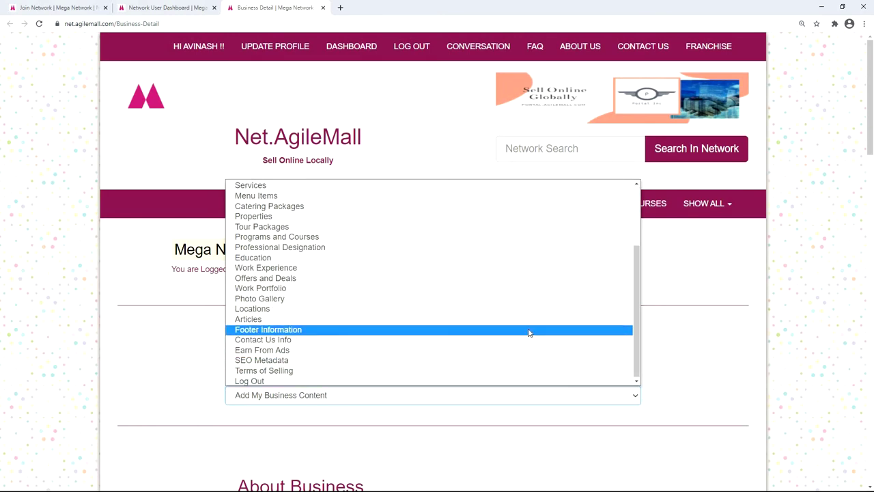
left_click(529, 330)
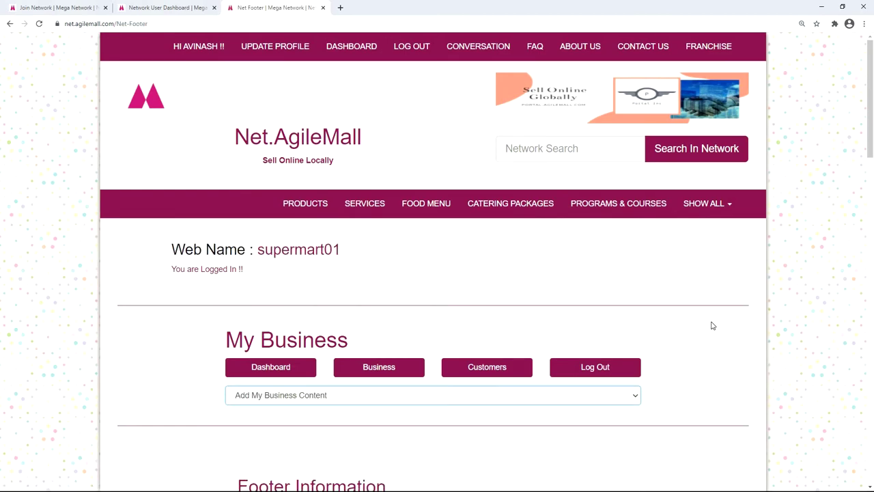
scroll(710, 327, "down", 1)
scroll(712, 325, "down", 3)
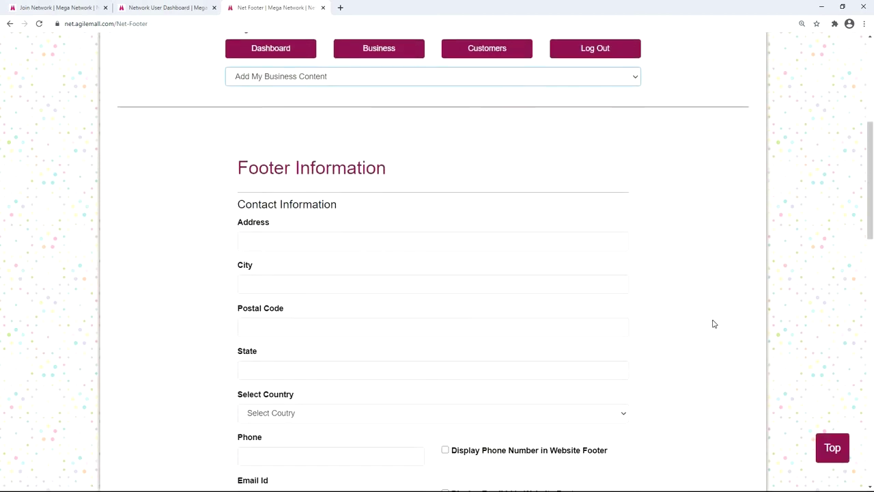
scroll(714, 324, "up", 1)
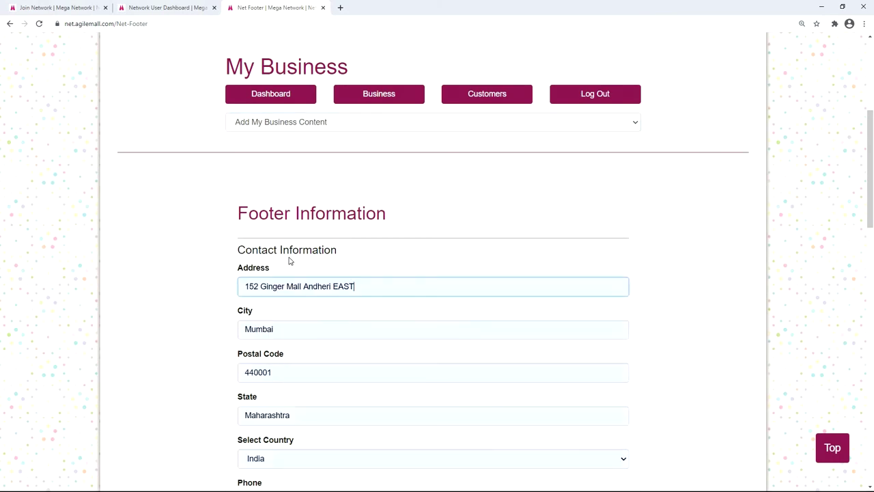
scroll(330, 259, "down", 1)
scroll(294, 217, "down", 2)
scroll(285, 205, "down", 1)
scroll(267, 201, "down", 1)
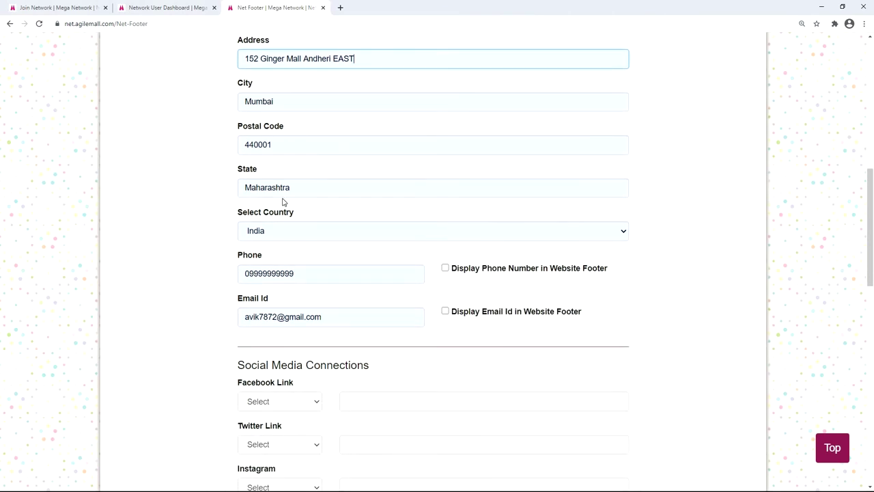
scroll(276, 203, "down", 1)
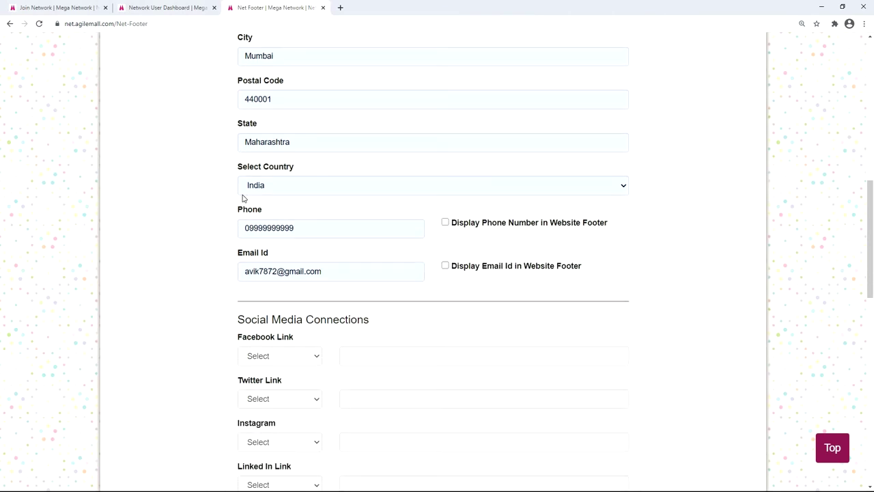
scroll(273, 198, "down", 1)
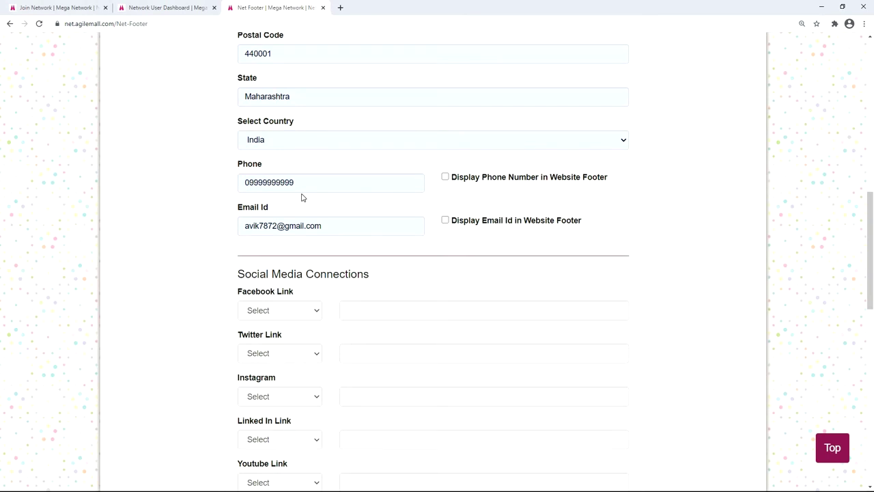
left_click(445, 177)
left_click(446, 222)
scroll(443, 243, "down", 2)
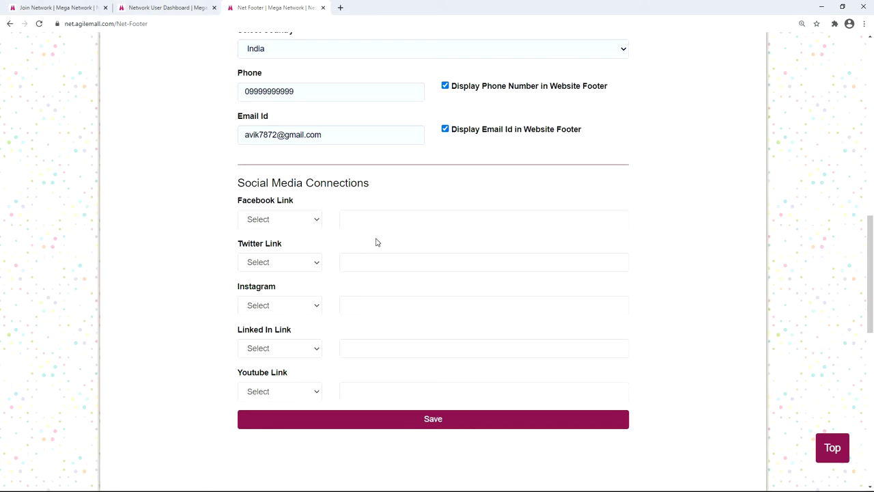
left_click(318, 219)
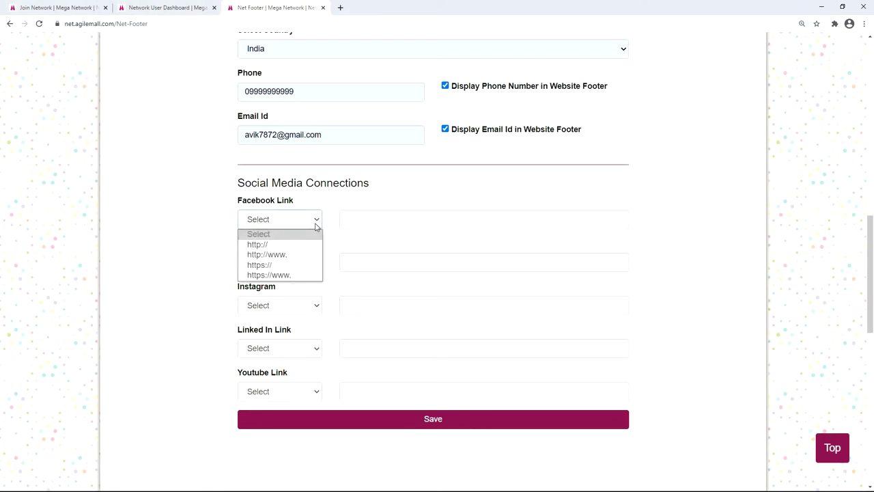
left_click(298, 275)
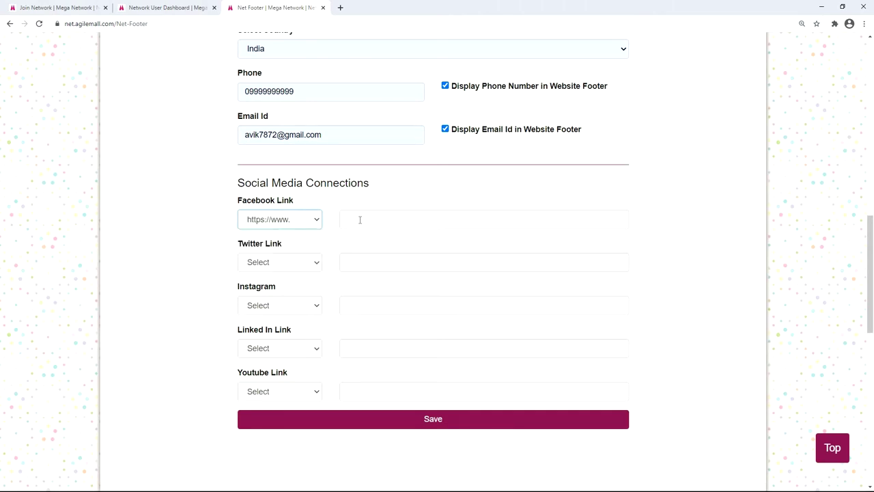
left_click(360, 219)
type("facebook.com/supermart")
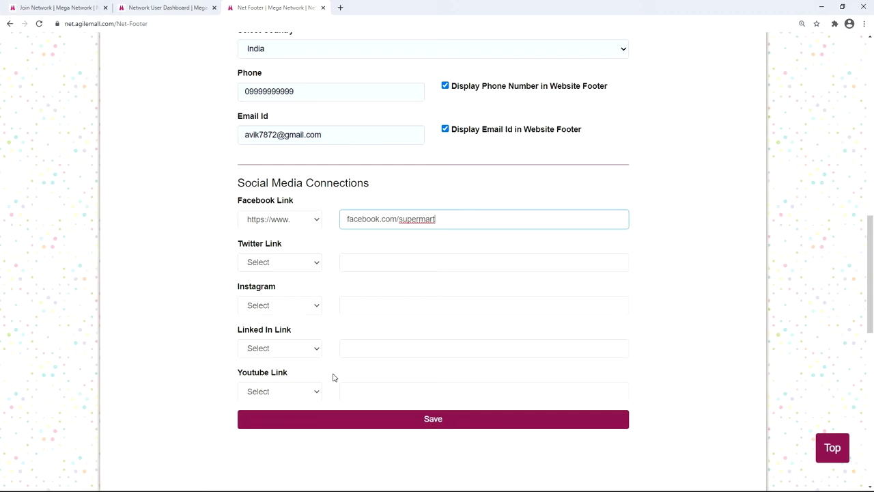
scroll(410, 328, "down", 2)
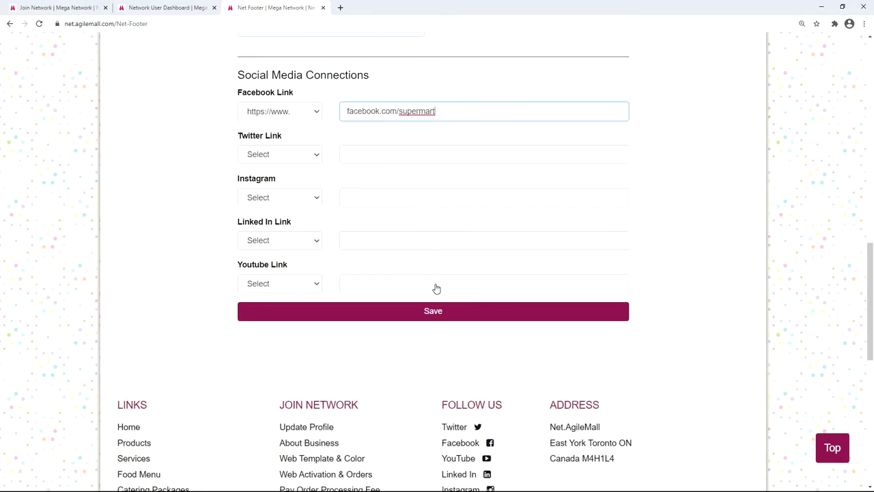
left_click(433, 284)
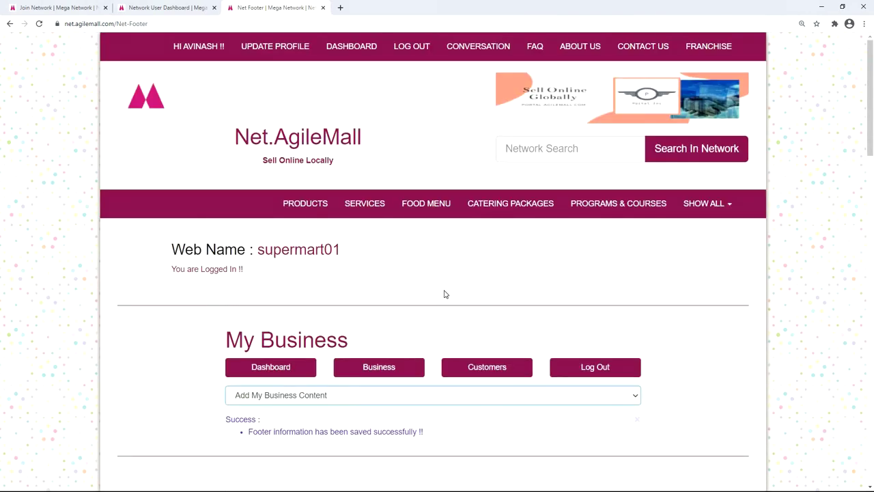
scroll(444, 294, "down", 6)
Step: Resubmit the saved footer information with Update
scroll(444, 293, "down", 1)
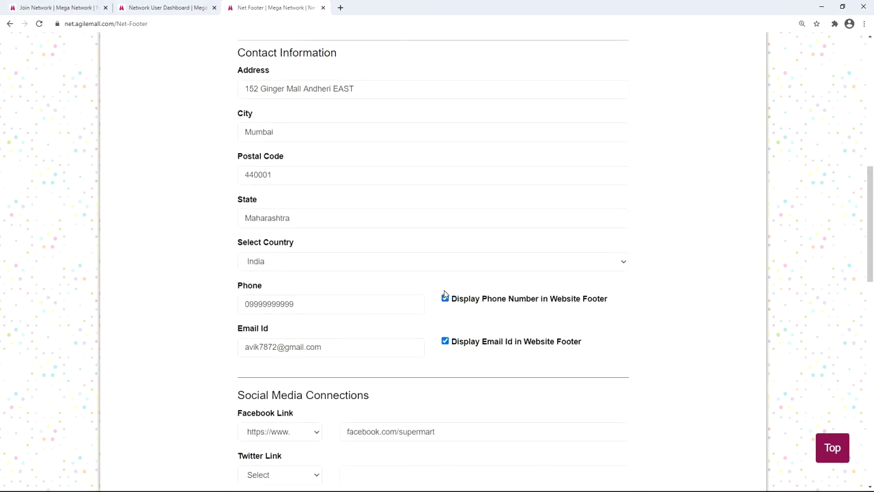
scroll(444, 295, "down", 4)
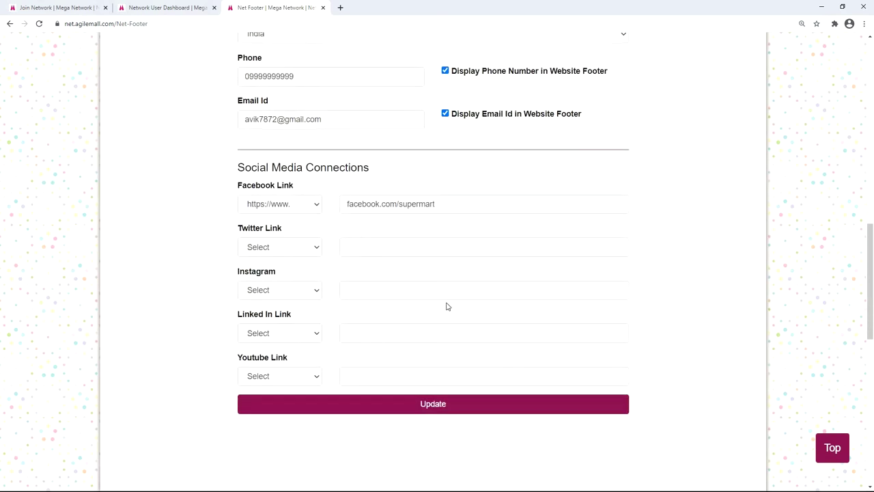
left_click(444, 359)
Step: Check the live supermart01 homepage footer in a new tab, then close the tab
scroll(444, 293, "up", 6)
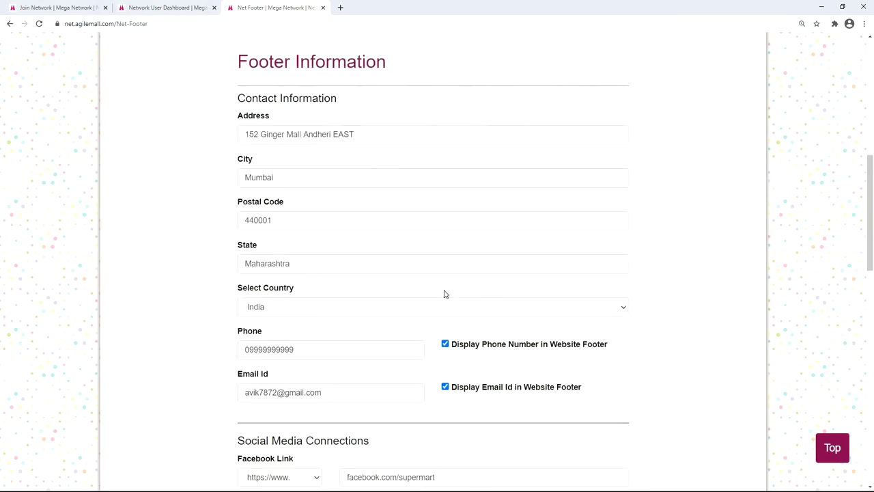
scroll(443, 294, "up", 5)
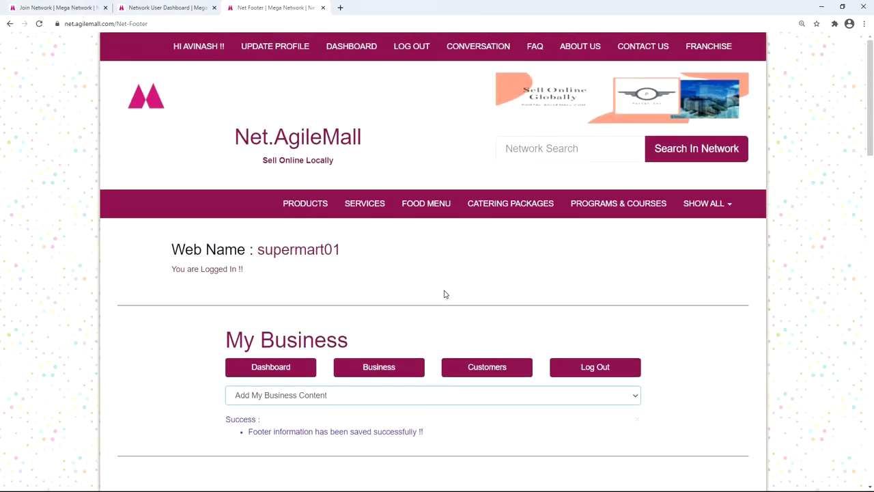
left_click(299, 254)
scroll(556, 244, "down", 2)
scroll(557, 244, "down", 4)
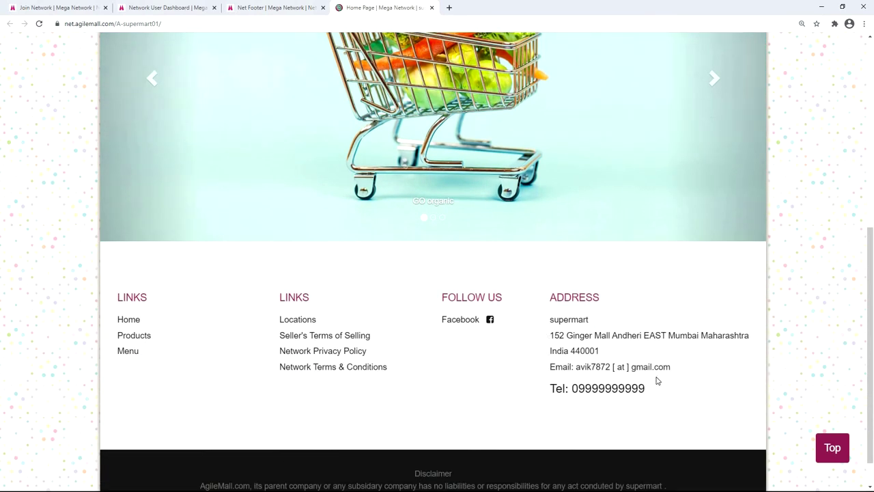
key("ctrl+w")
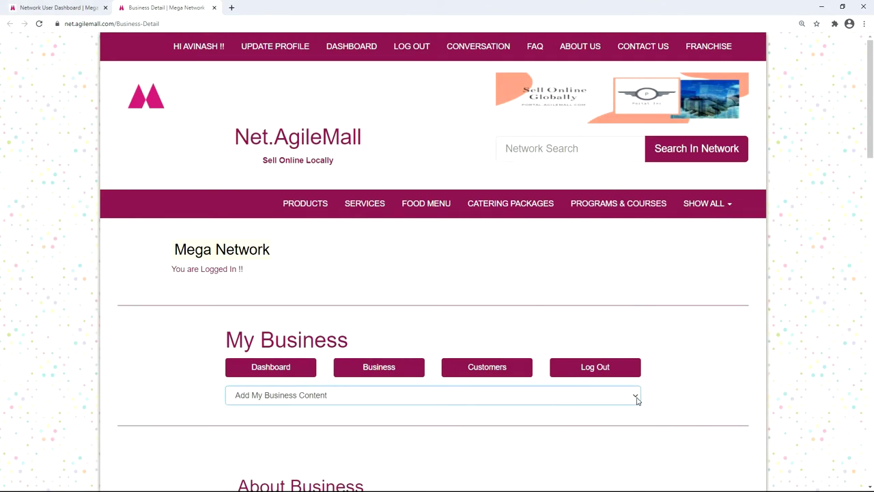
Step: Open Contact Us Info and save the store's Contact Email Id
left_click(636, 400)
scroll(601, 349, "down", 1)
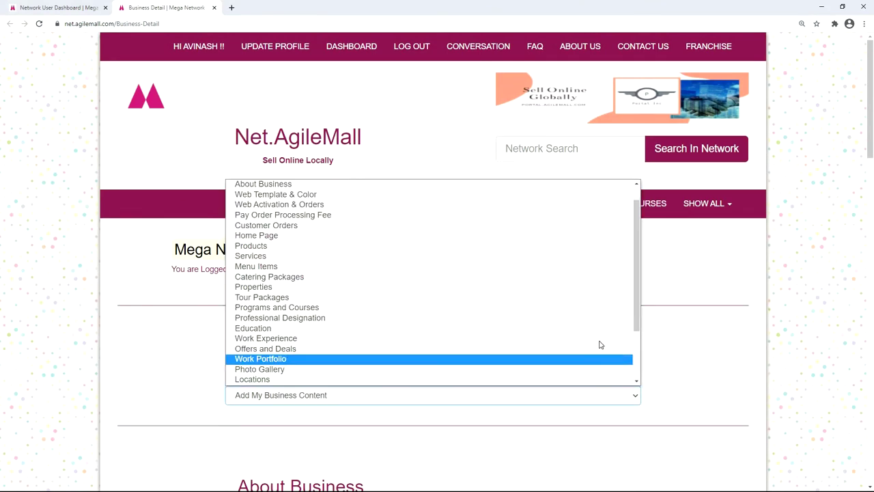
scroll(595, 340, "down", 3)
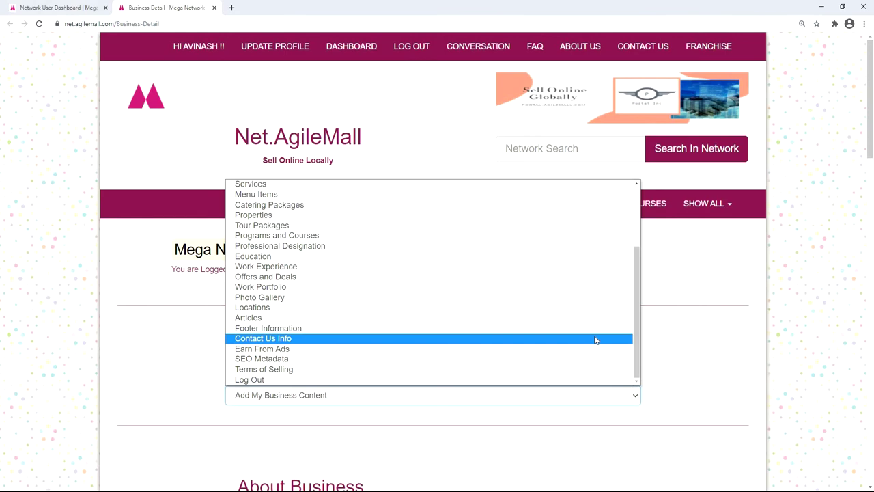
key("Return")
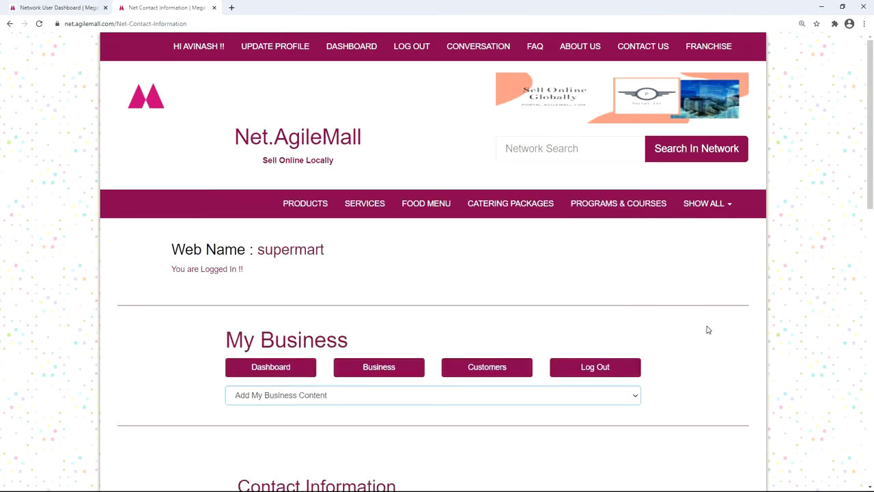
scroll(708, 329, "down", 3)
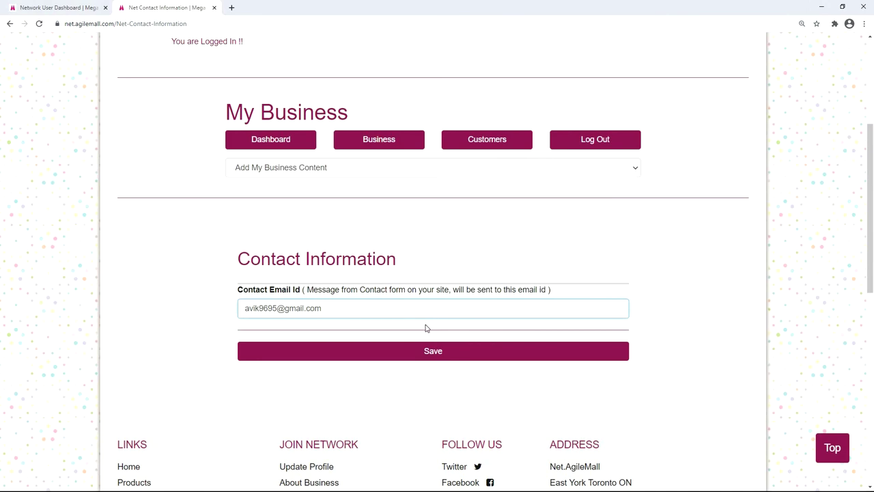
left_click(428, 351)
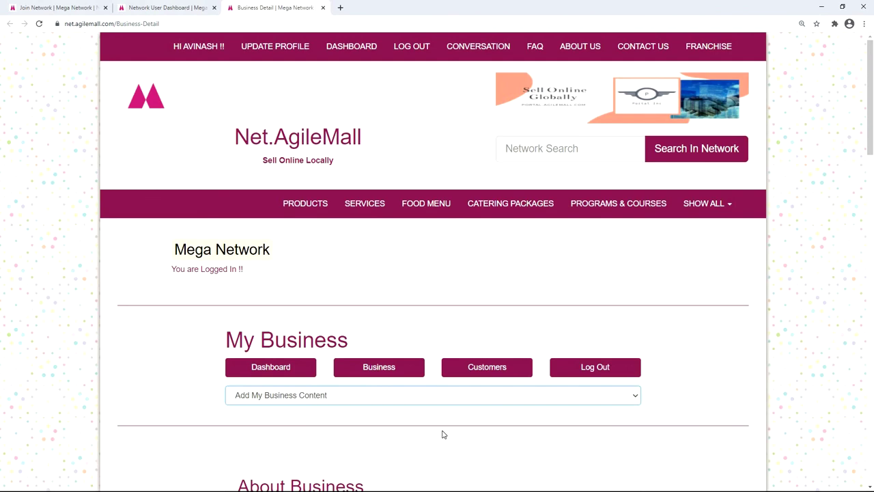
Step: Set Web Template & Color to the Classic template with Blue Eyes colours and update
left_click(635, 403)
scroll(497, 244, "down", 1)
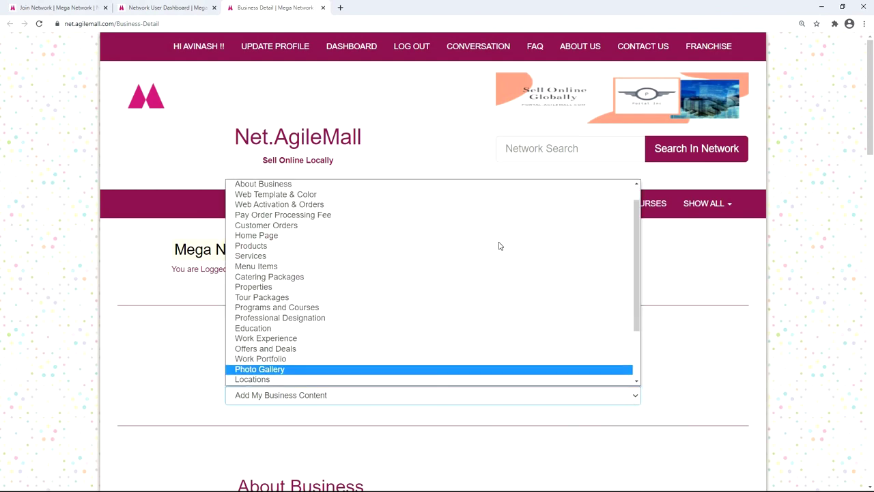
left_click(446, 195)
left_click(597, 287)
left_click(597, 311)
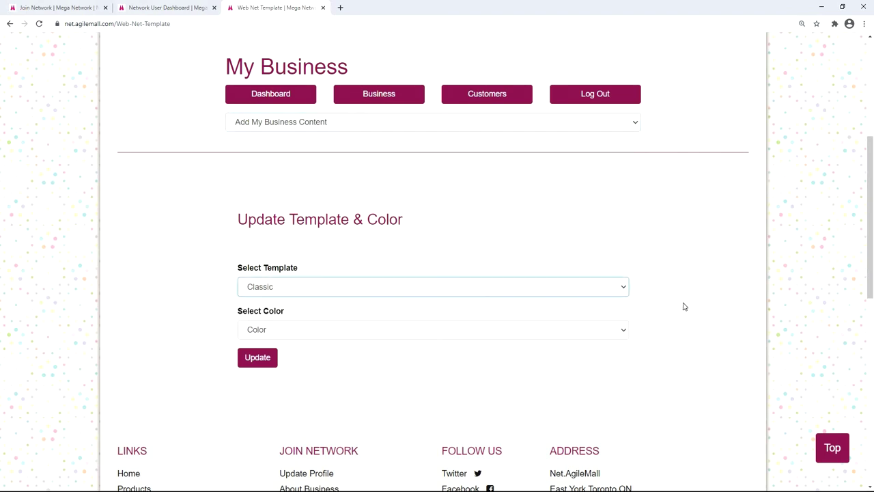
scroll(623, 287, "down", 1)
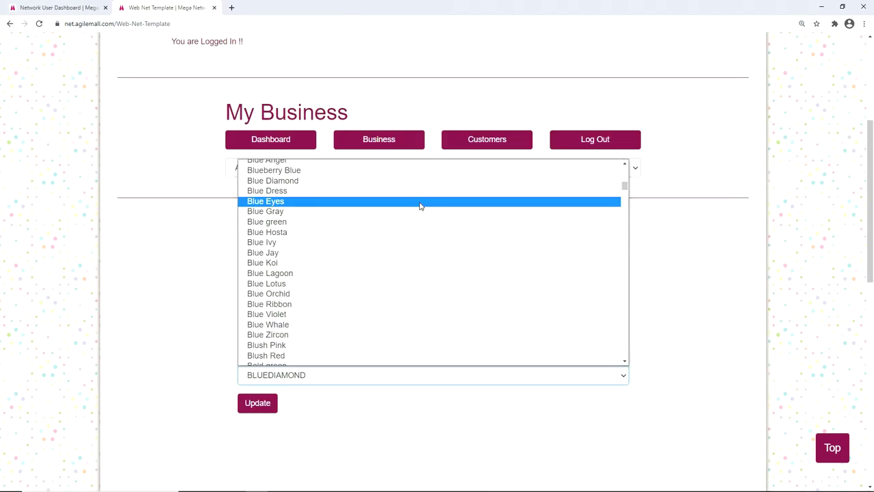
left_click(420, 202)
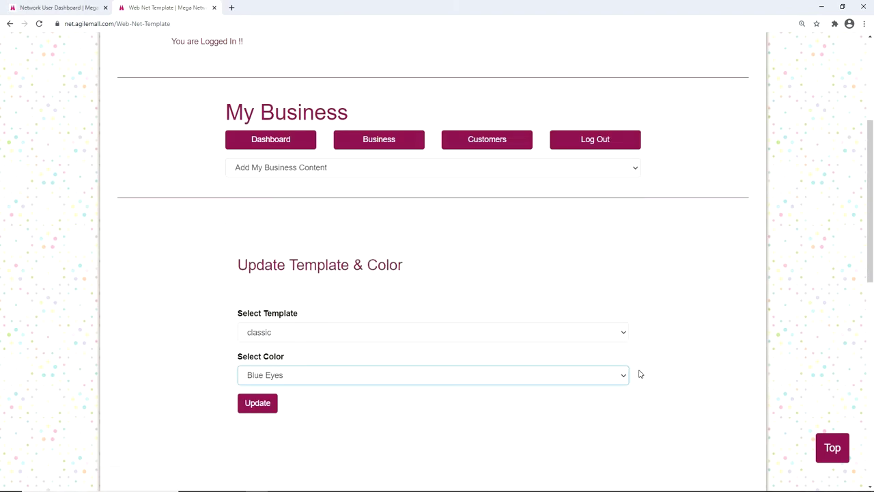
left_click(261, 406)
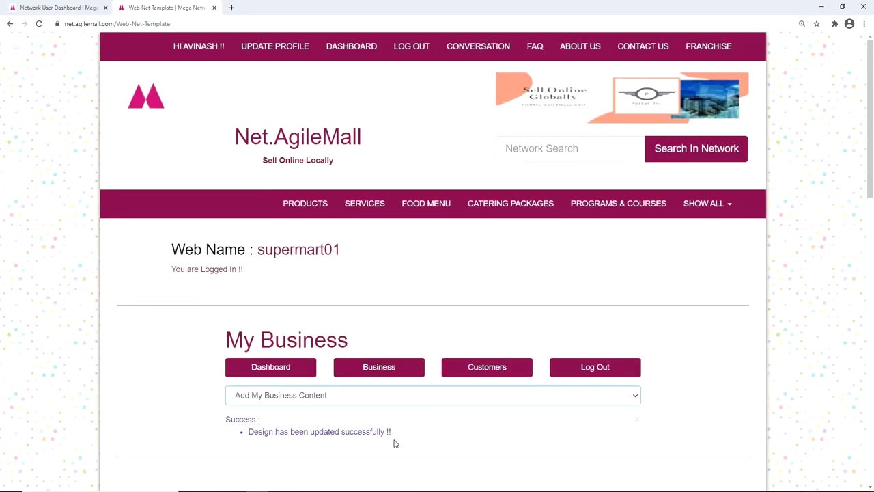
left_click(301, 250)
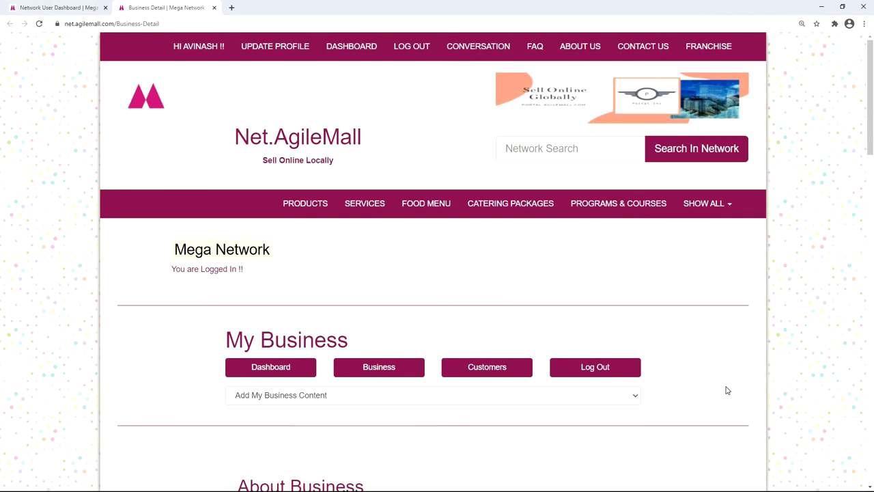
Step: Go to the Web Activation & Orders page from the business content list
left_click(639, 399)
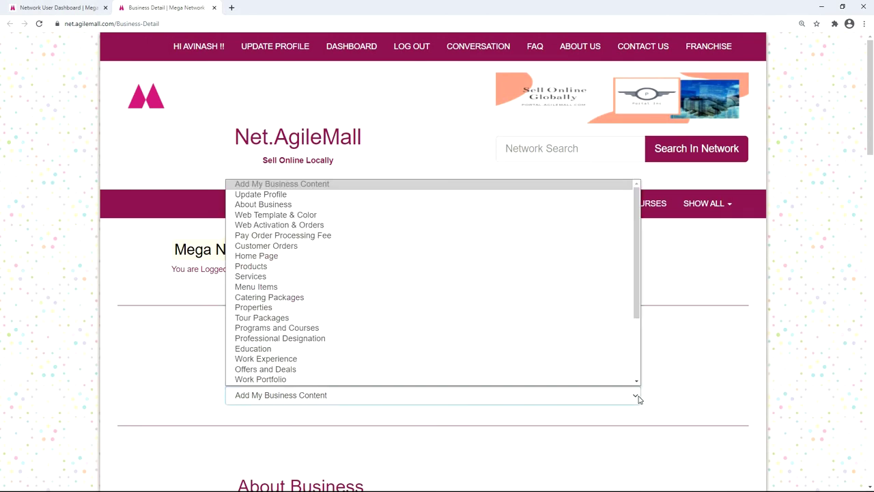
left_click(560, 241)
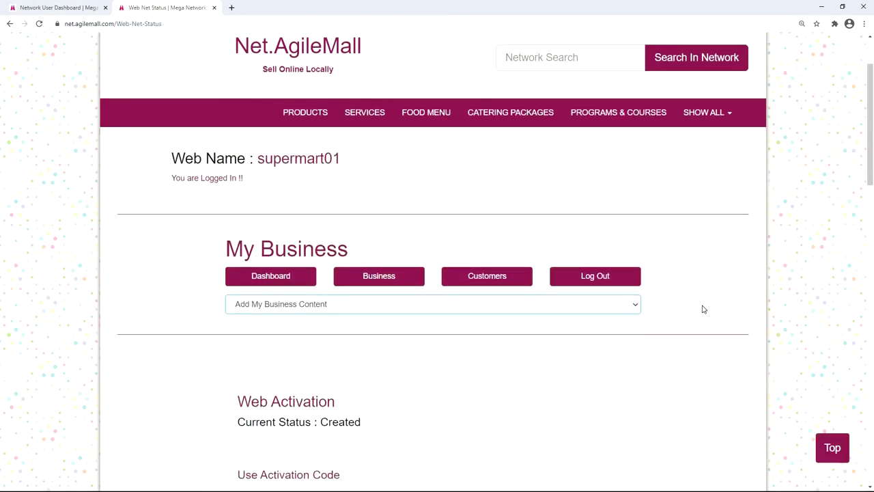
scroll(703, 309, "down", 2)
scroll(703, 310, "down", 2)
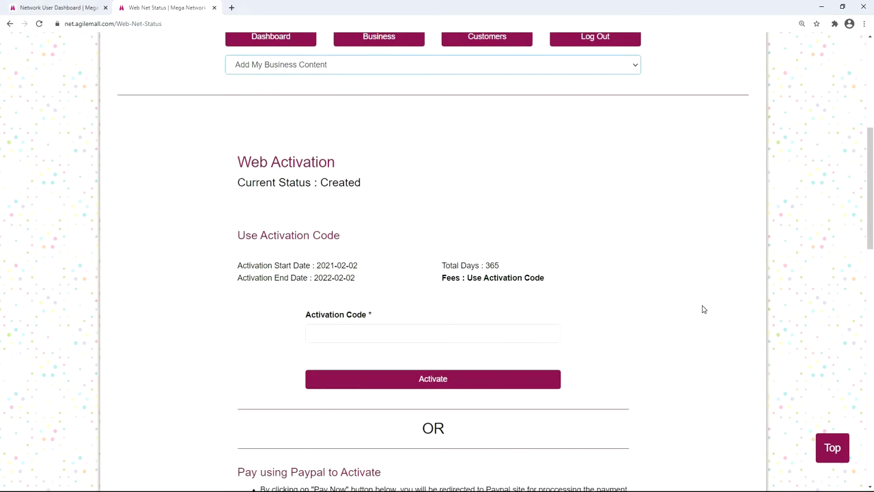
scroll(704, 307, "down", 1)
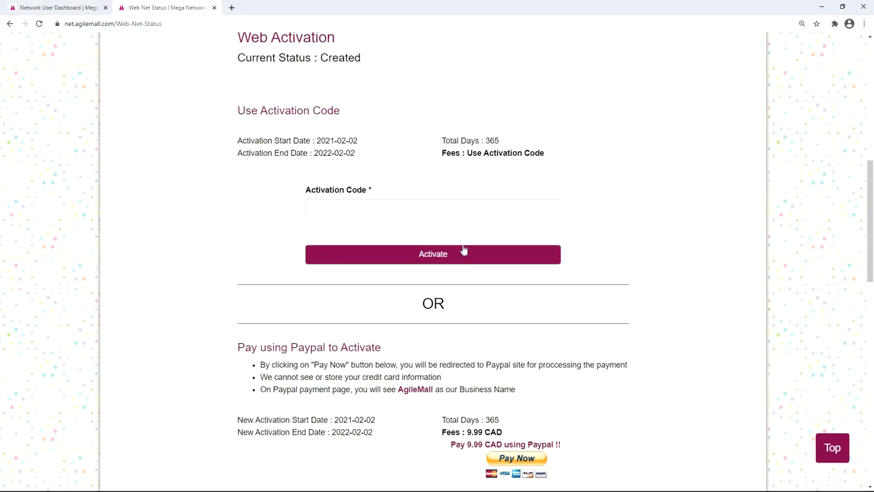
Step: Paste the activation code into Activation Code and activate the supermart01 website
left_click(404, 207)
key("ctrl+v")
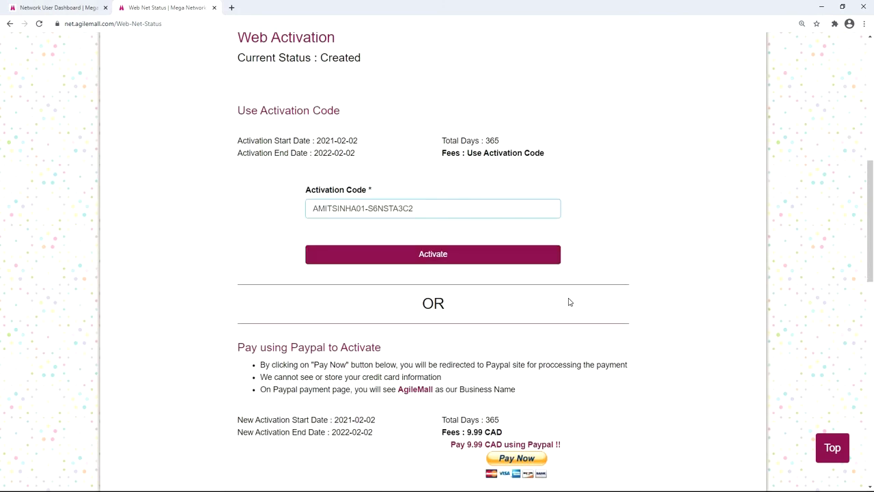
scroll(570, 302, "down", 1)
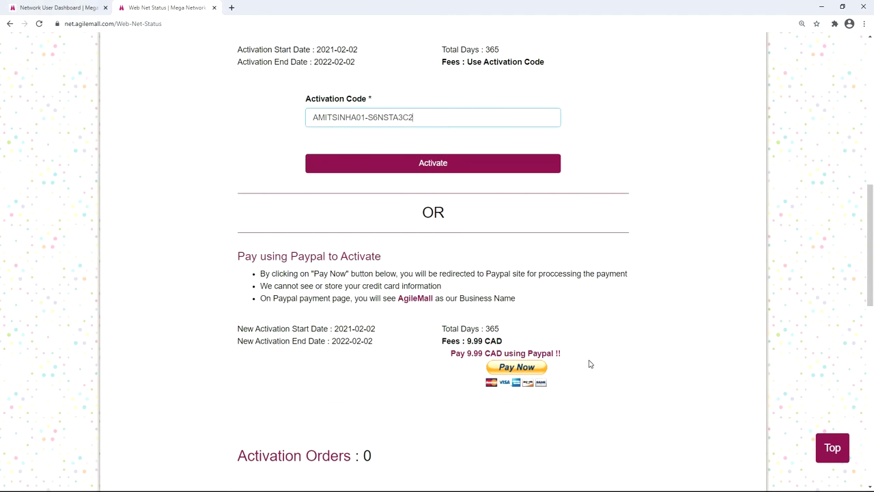
scroll(590, 364, "up", 1)
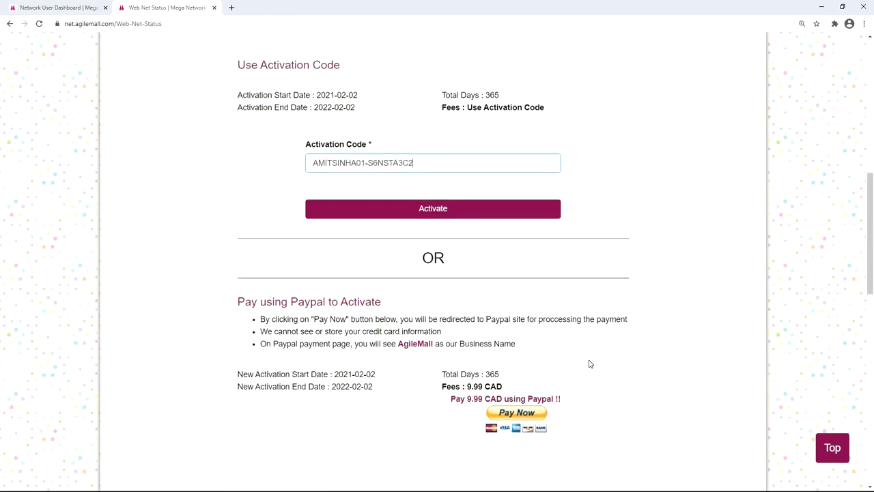
scroll(444, 311, "up", 1)
left_click(422, 300)
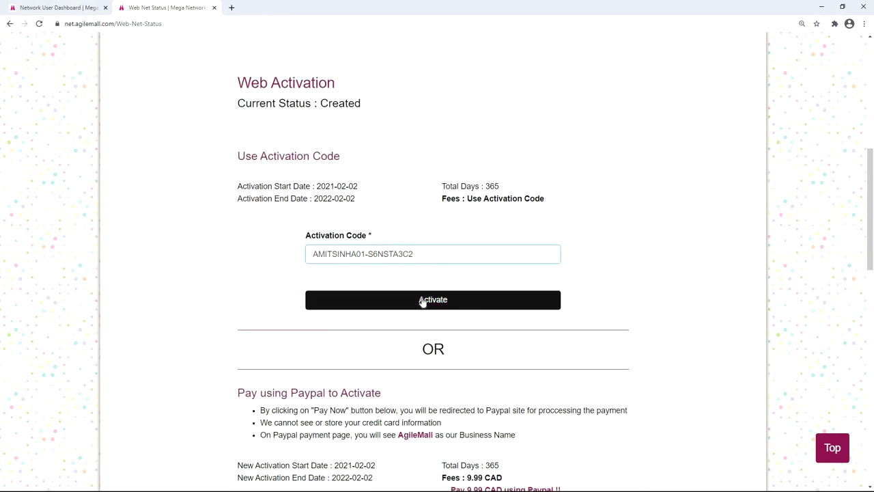
left_click(422, 301)
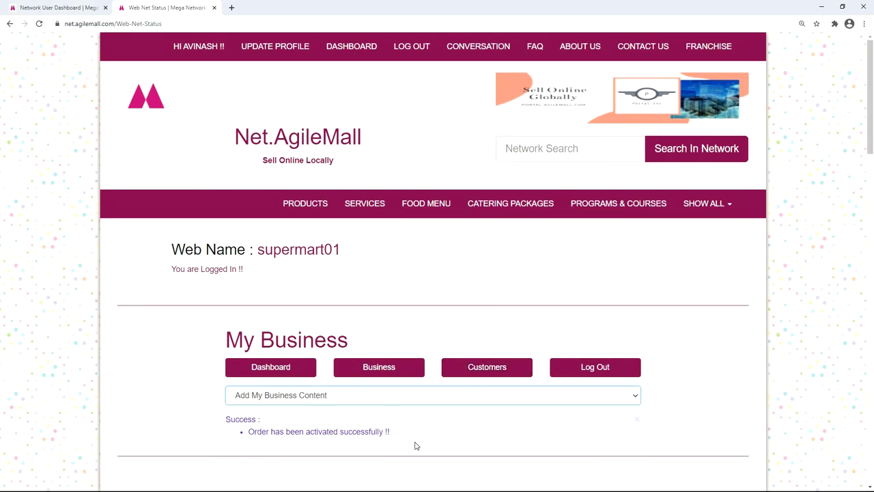
Step: On the live supermart01 store, view the Grocery - Dairy and Grocery - Fruits products
left_click(307, 253)
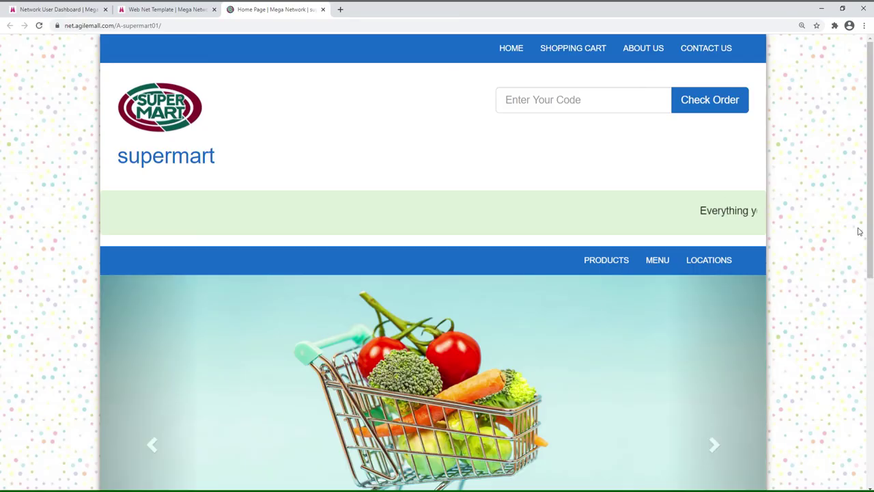
left_click(625, 262)
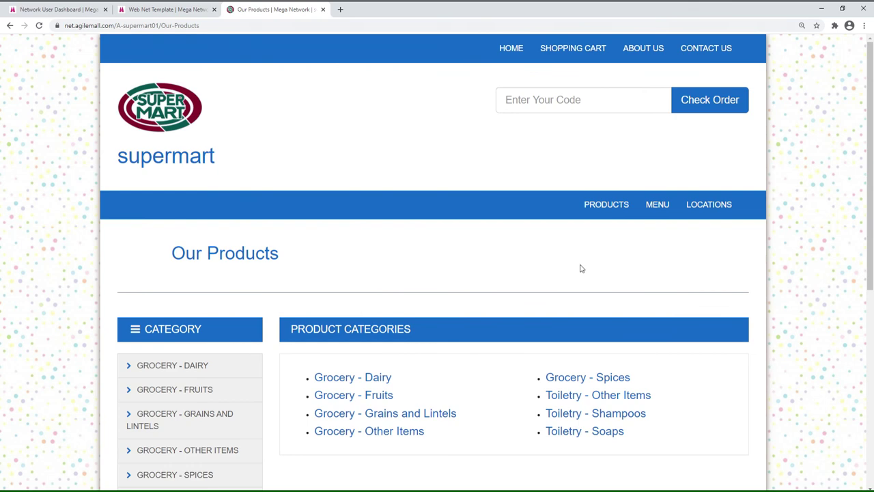
scroll(294, 240, "down", 1)
left_click(194, 278)
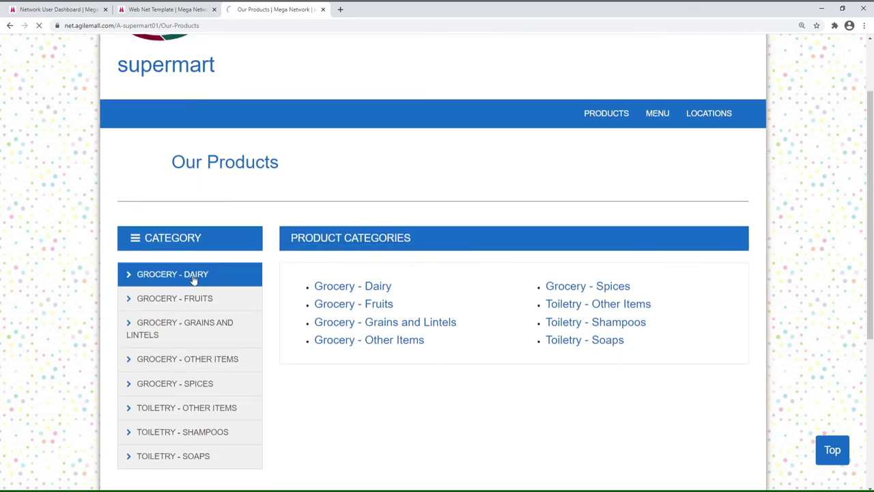
scroll(444, 277, "down", 2)
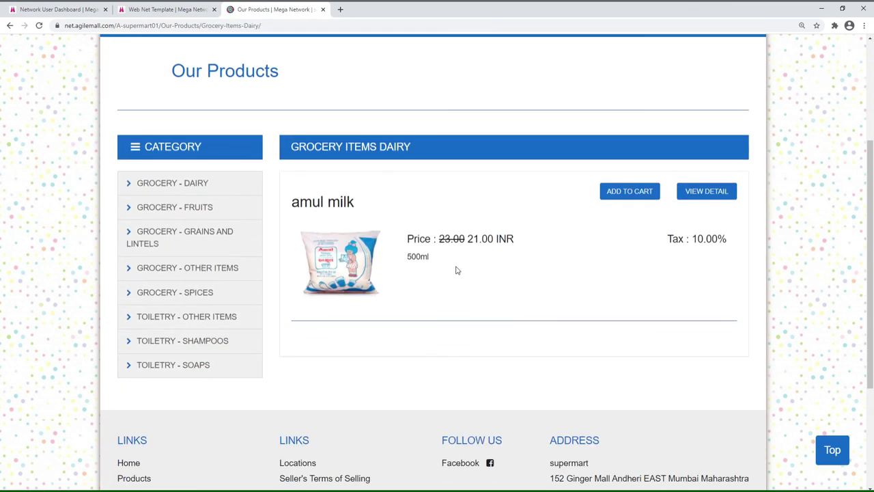
left_click(199, 216)
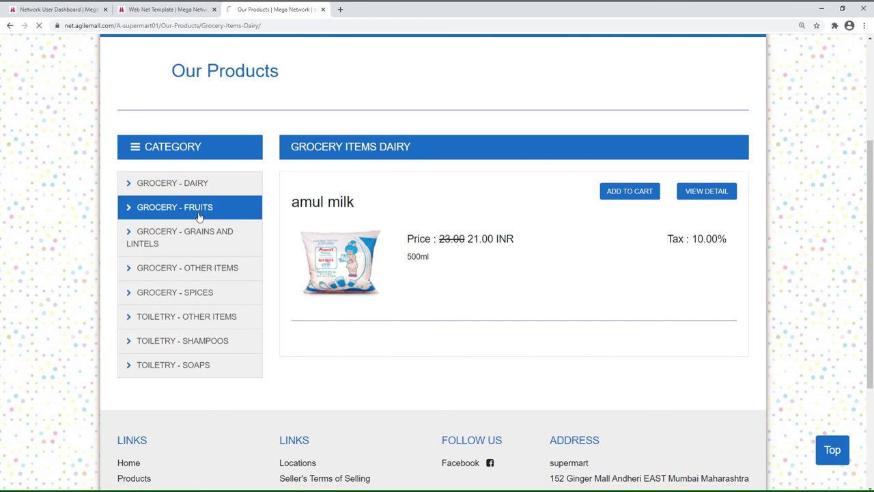
Step: Go to the Net.AgileMall Contact Us page
scroll(482, 271, "down", 1)
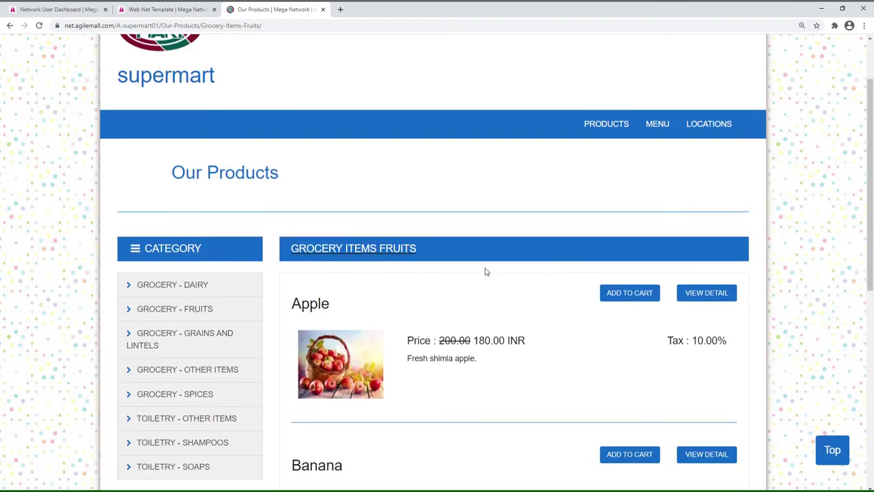
scroll(487, 272, "down", 2)
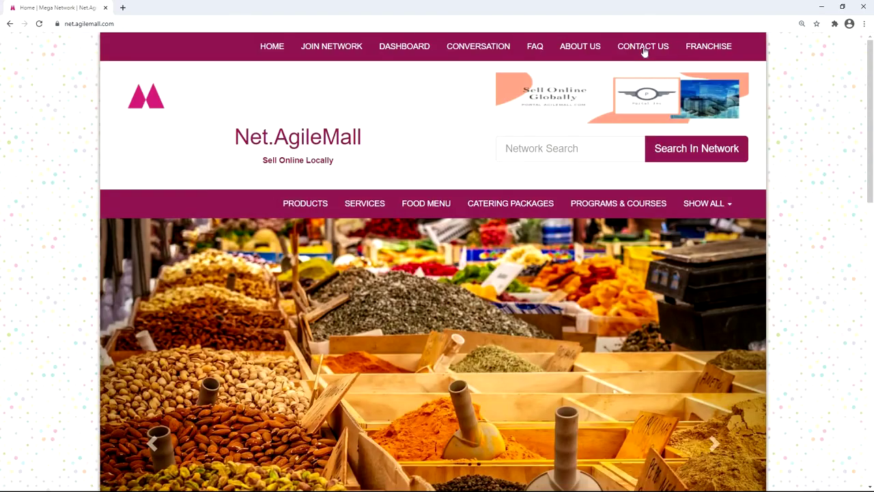
left_click(643, 47)
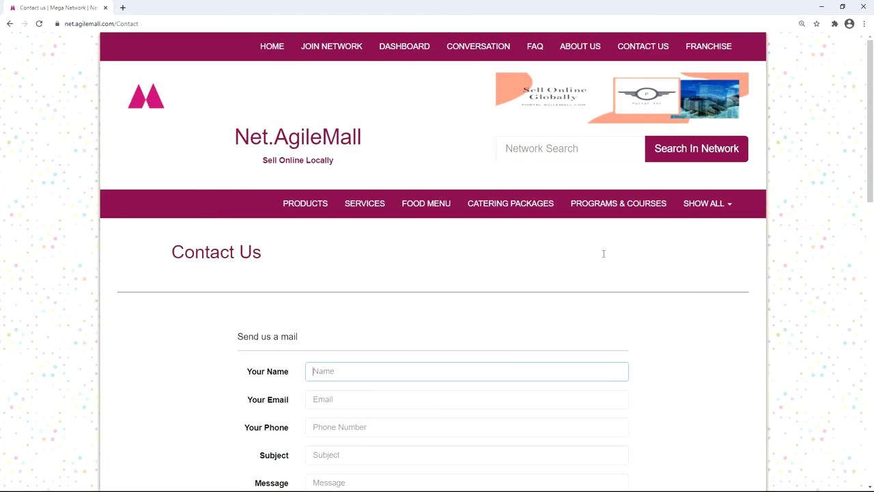
scroll(603, 254, "down", 3)
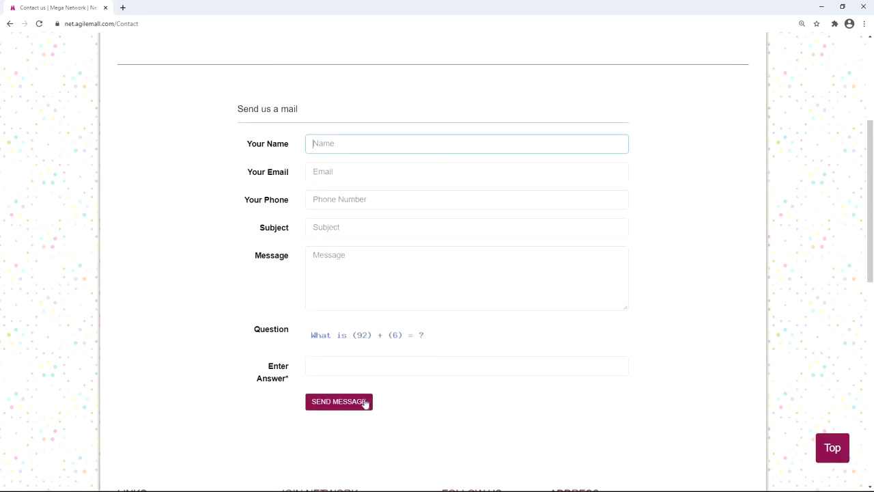